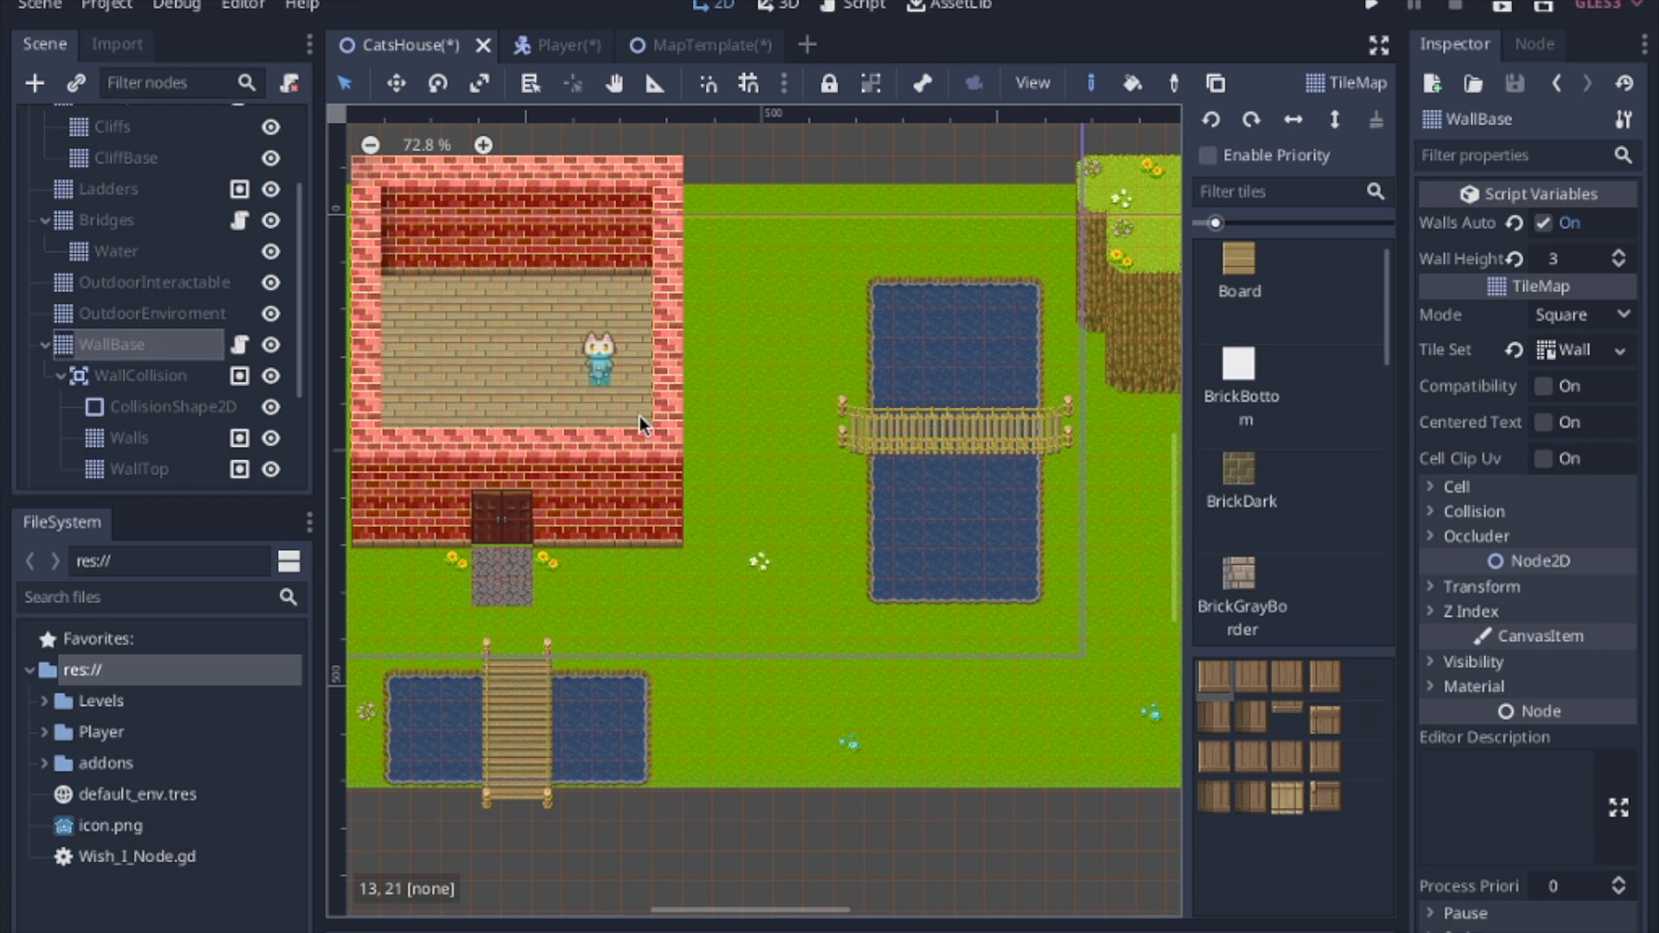
# Search the Editor Settings Shortcuts tab for 'fold' to review the fold bindings
pyautogui.click(242, 7)
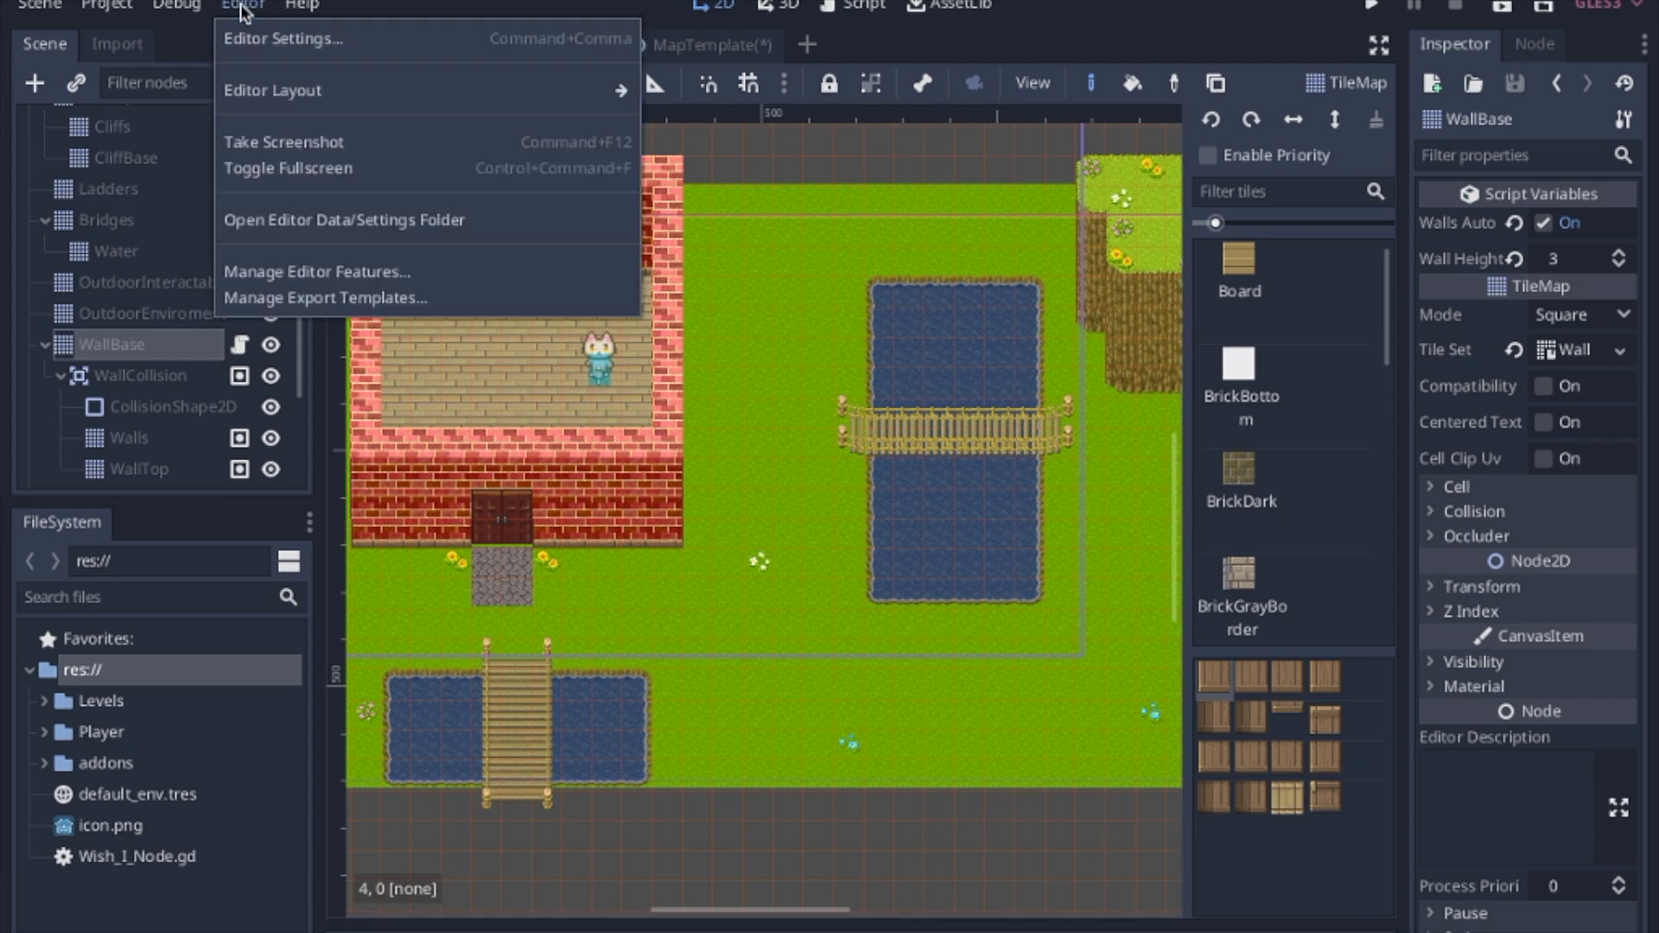
pyautogui.click(273, 43)
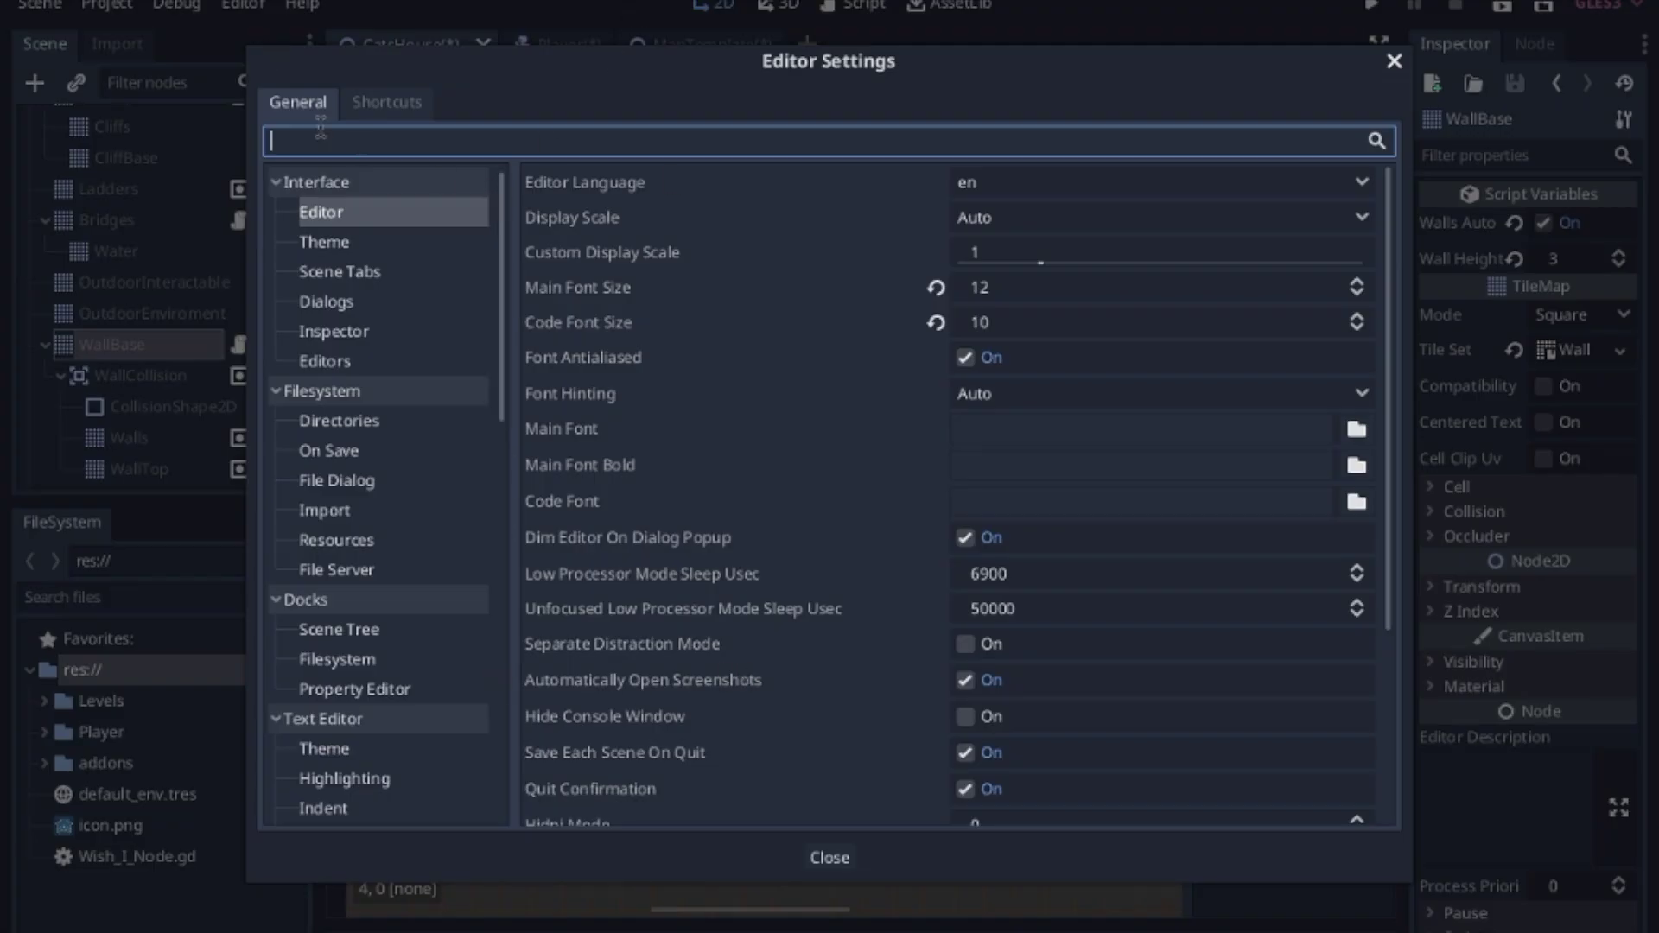
pyautogui.click(394, 102)
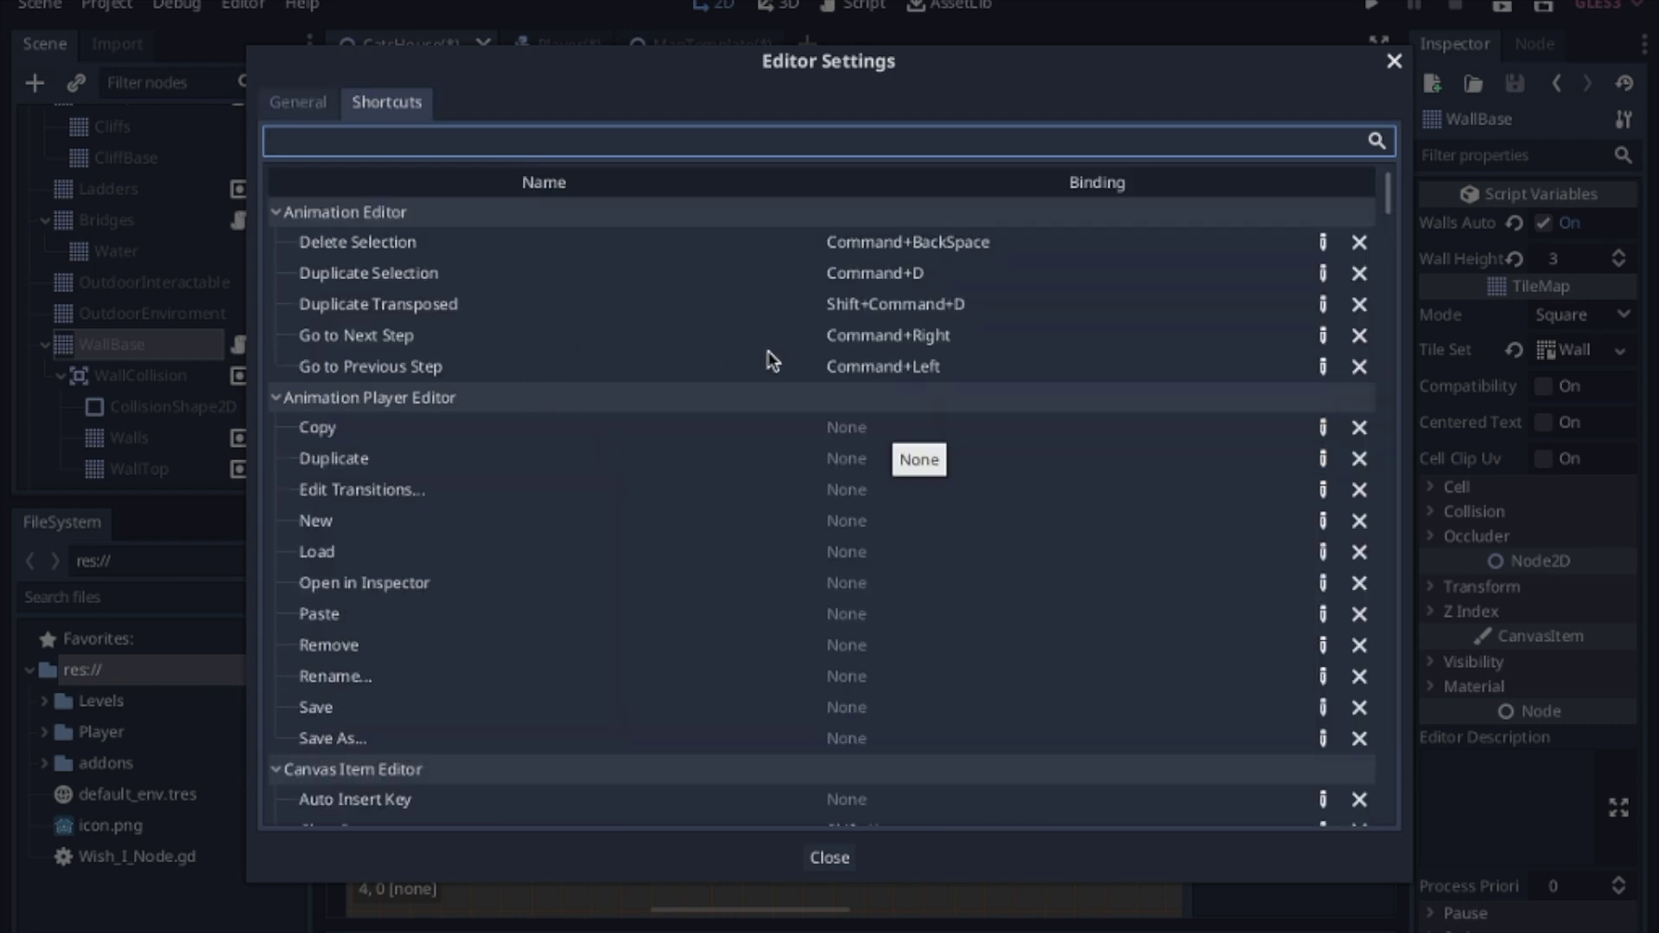
pyautogui.scroll(-10, 689, 408)
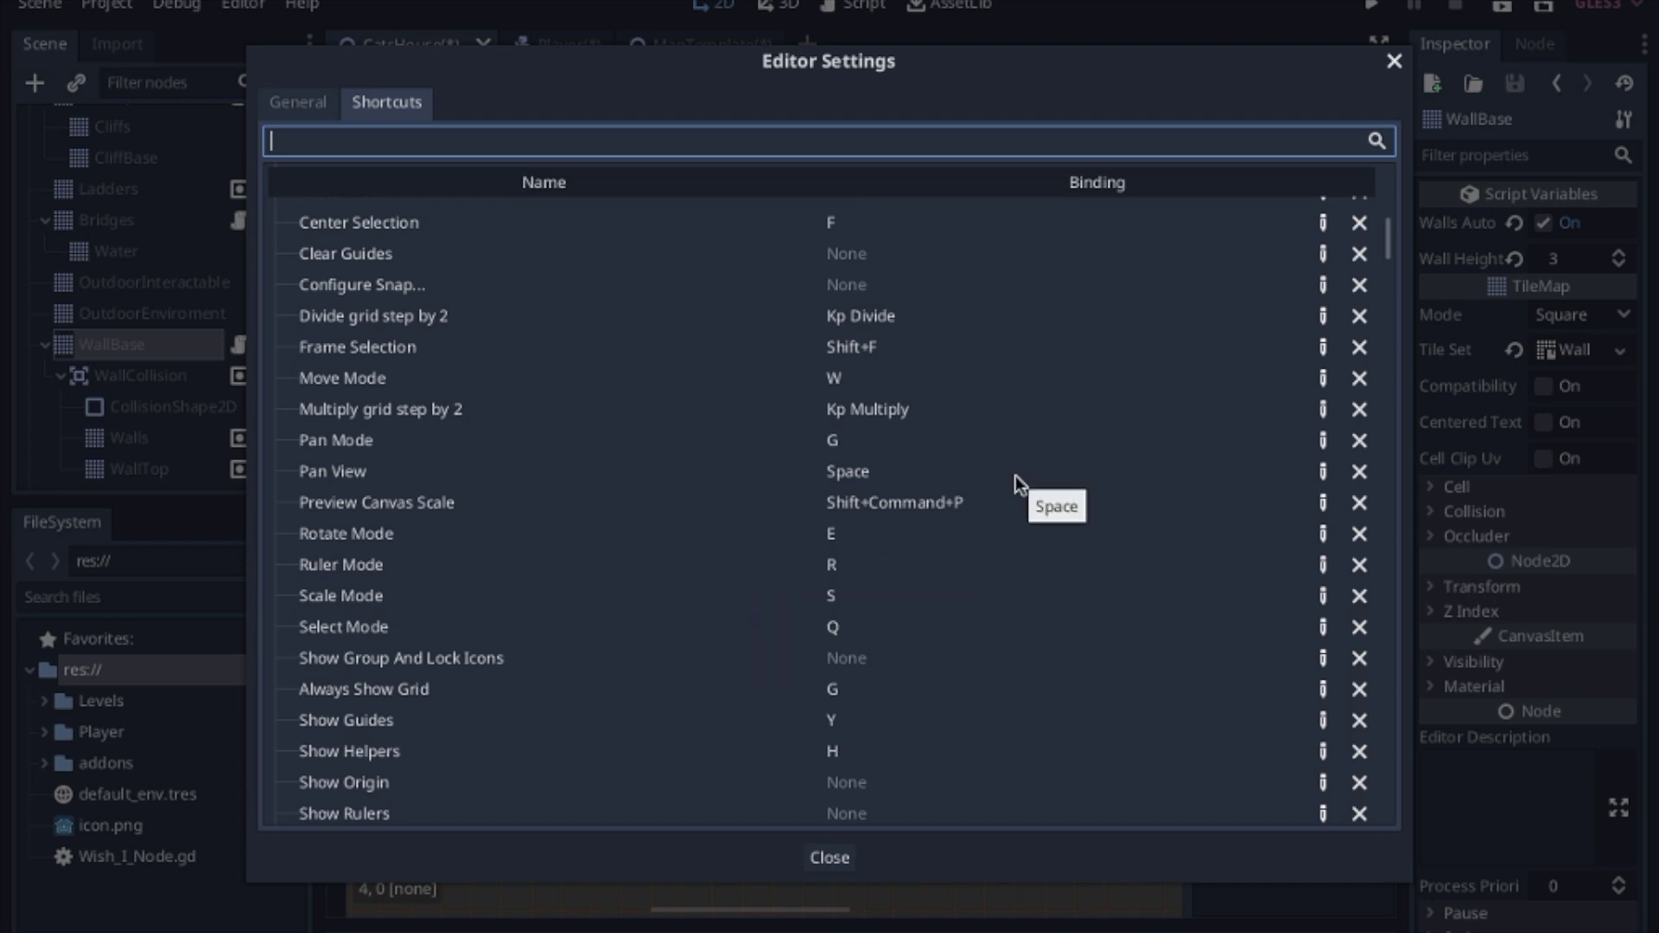
pyautogui.write('fold')
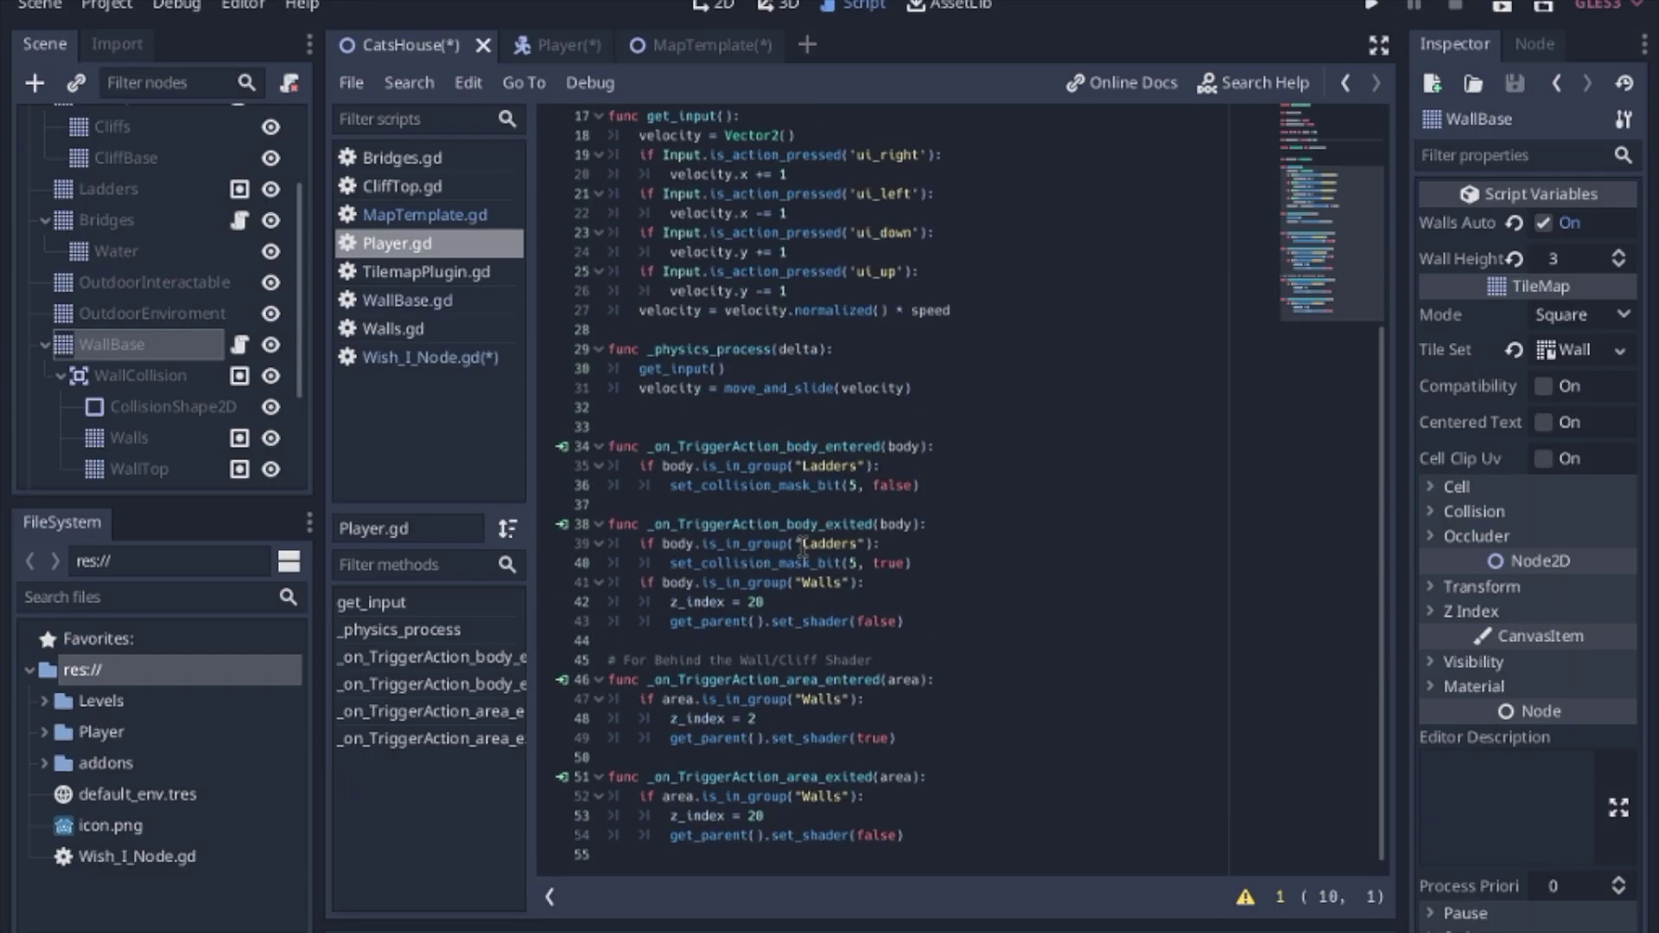
pyautogui.scroll(4, 803, 549)
pyautogui.scroll(-3, 803, 549)
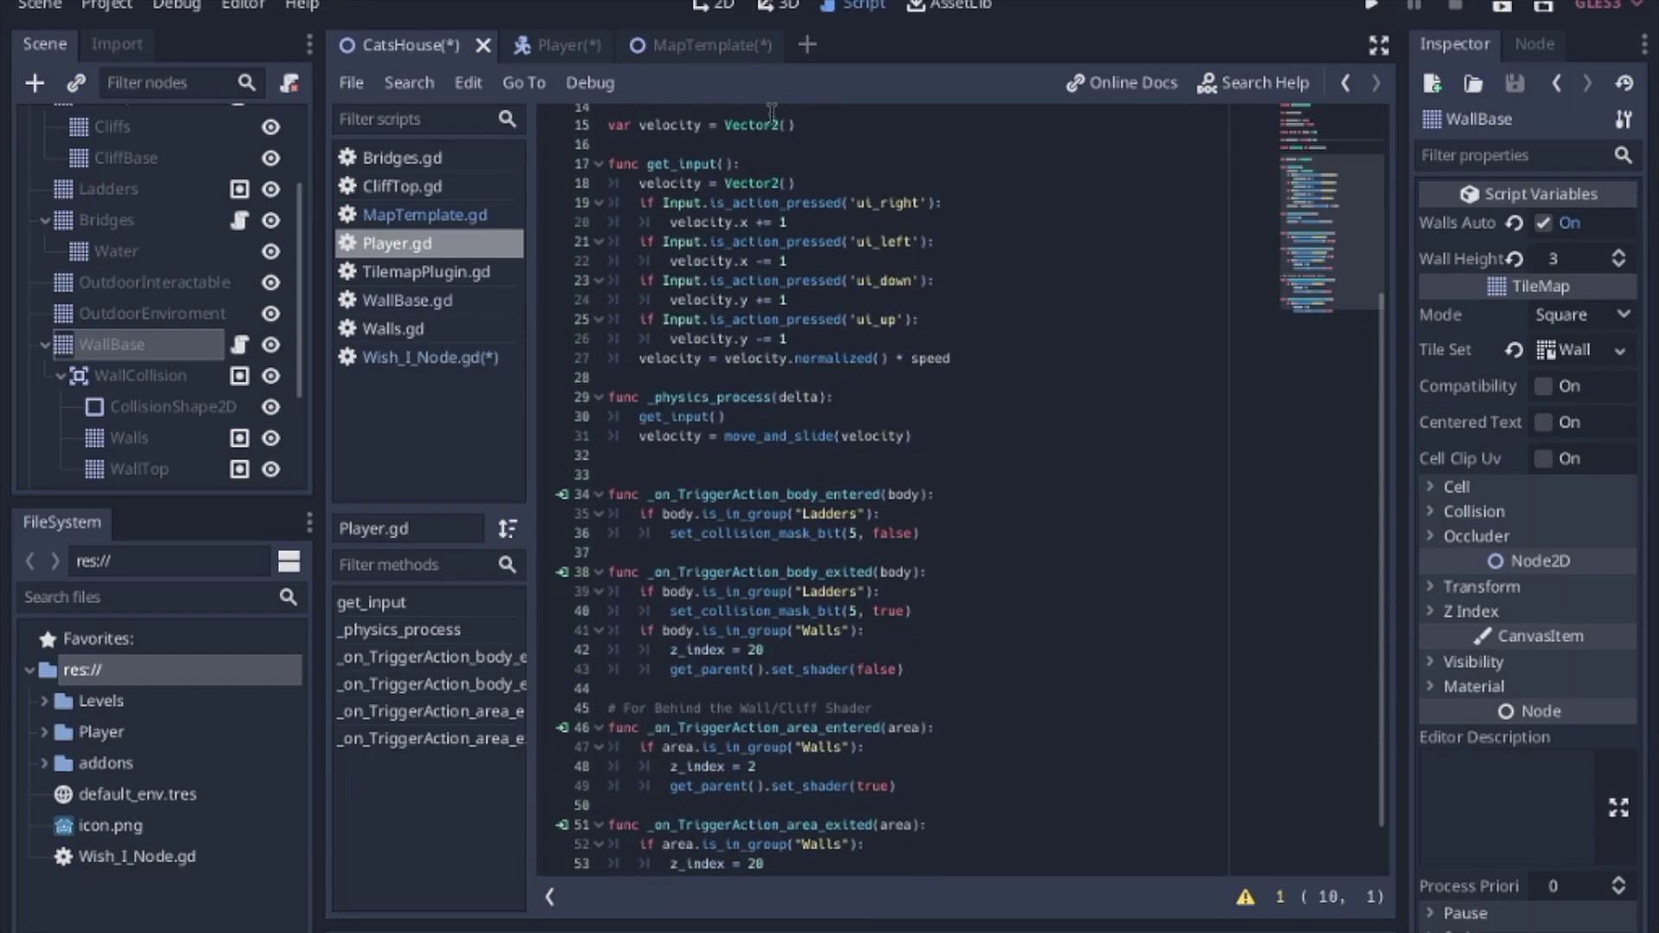
# Fold all functions in Player.gd, then unfold them again
pyautogui.hotkey('shift', '`')
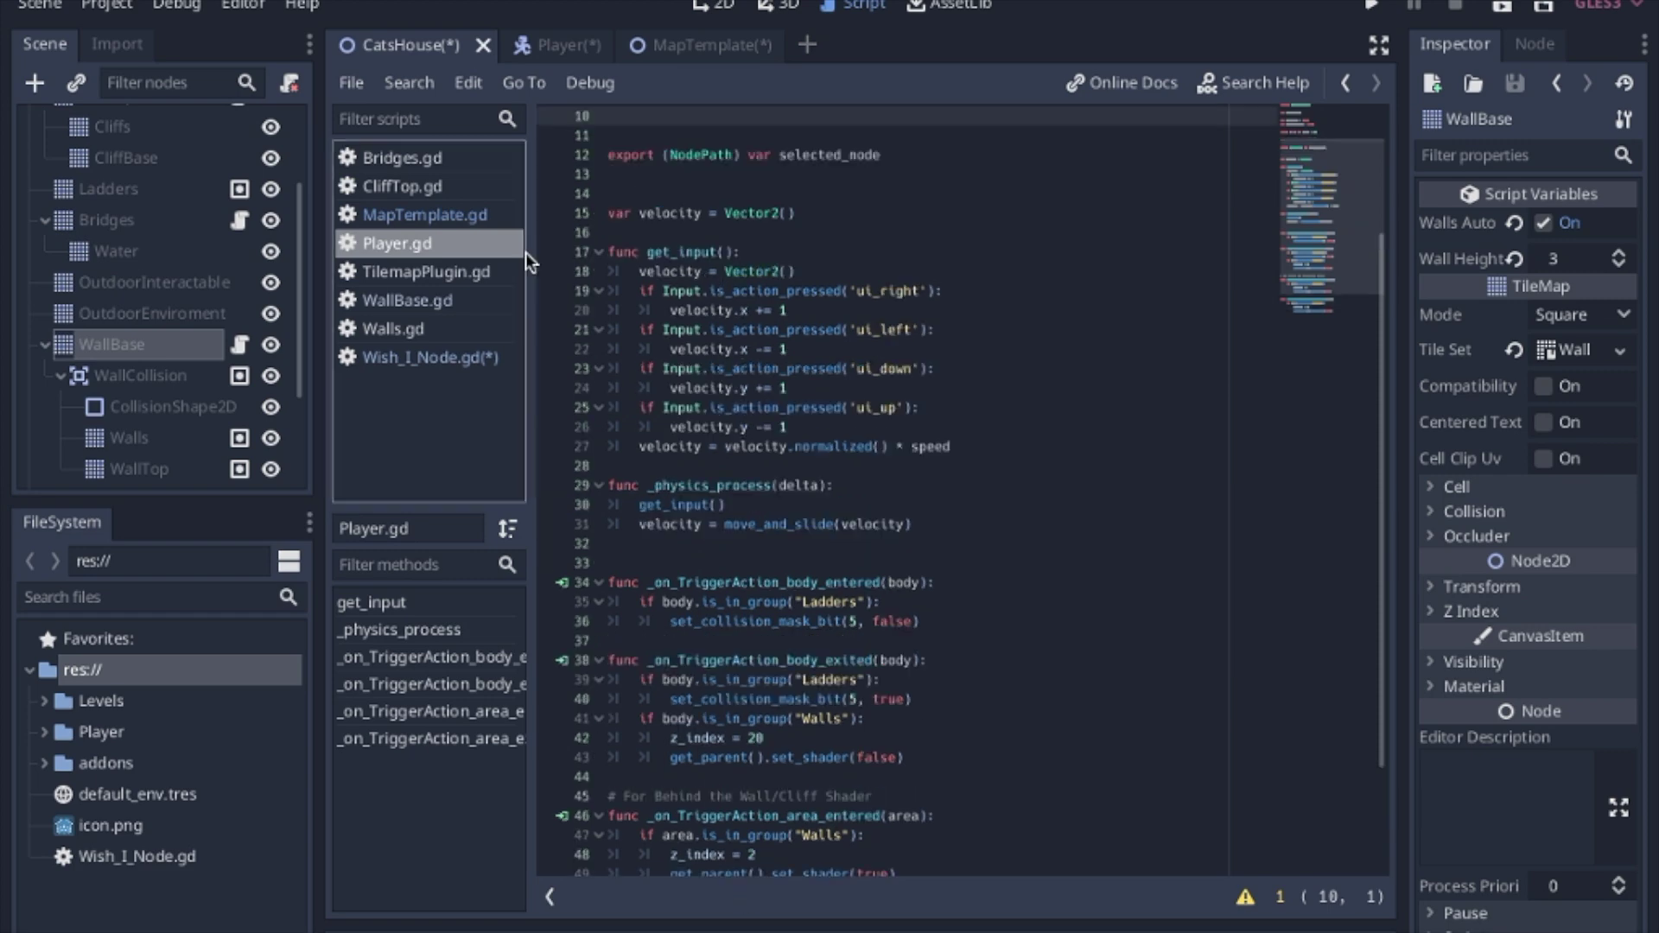
pyautogui.hotkey('shift', '`')
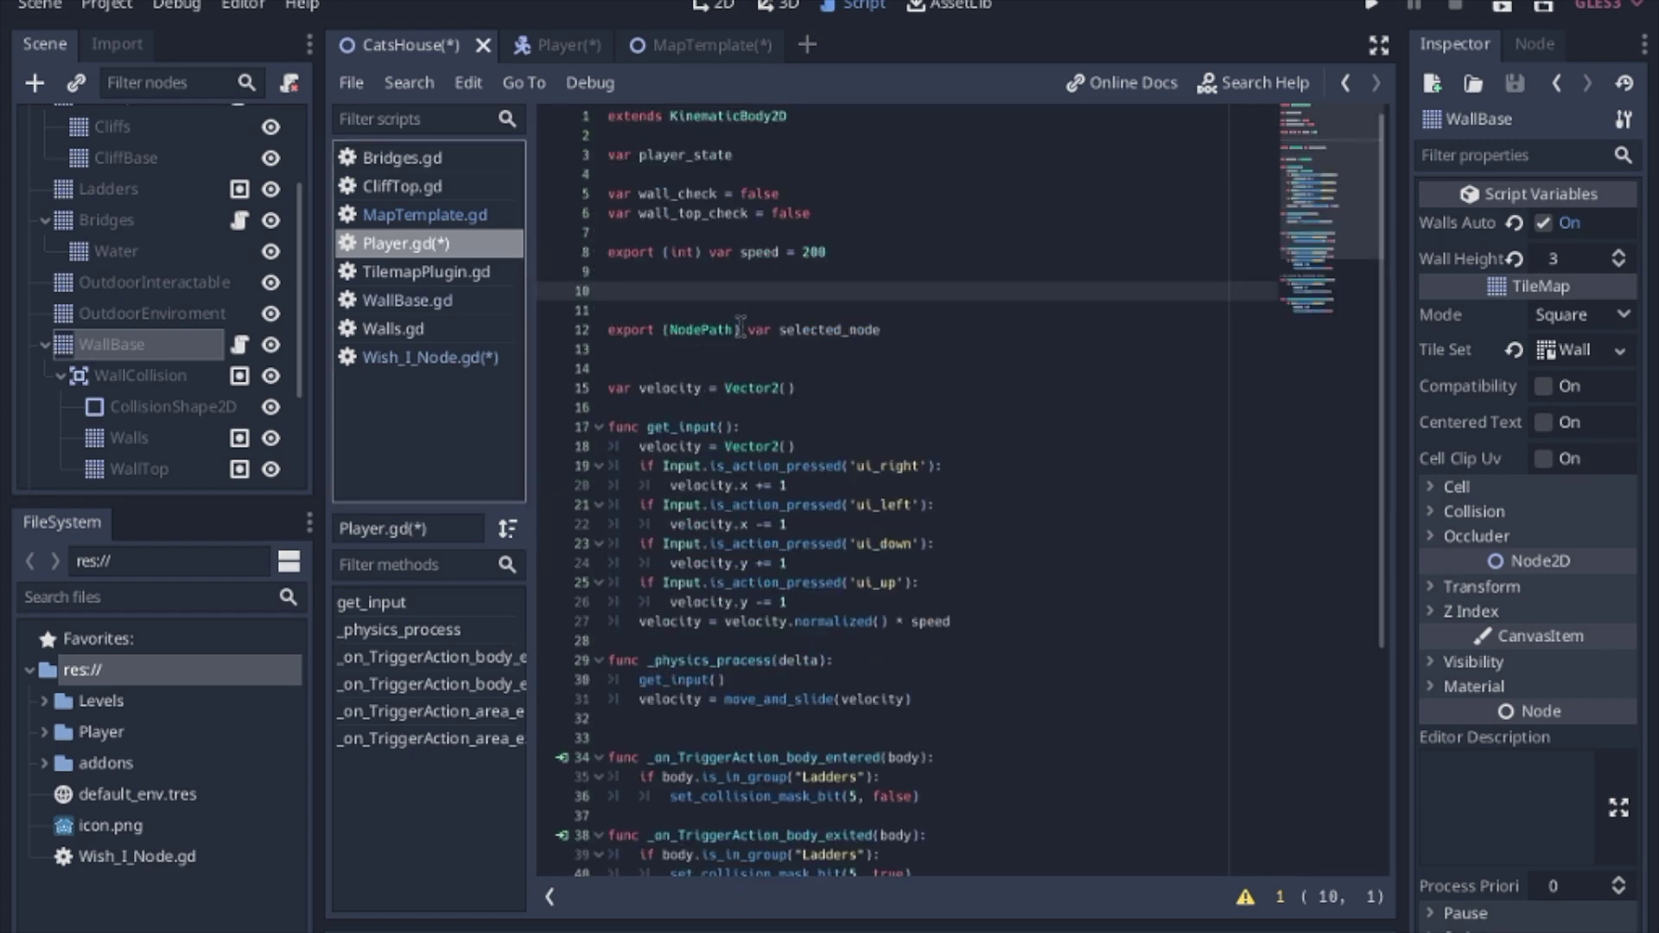
pyautogui.scroll(-5, 767, 414)
pyautogui.scroll(5, 766, 427)
# Delete empty line 10 after the speed export, refold all, and switch to TilemapPlugin.gd
pyautogui.click(768, 253)
pyautogui.click(750, 291)
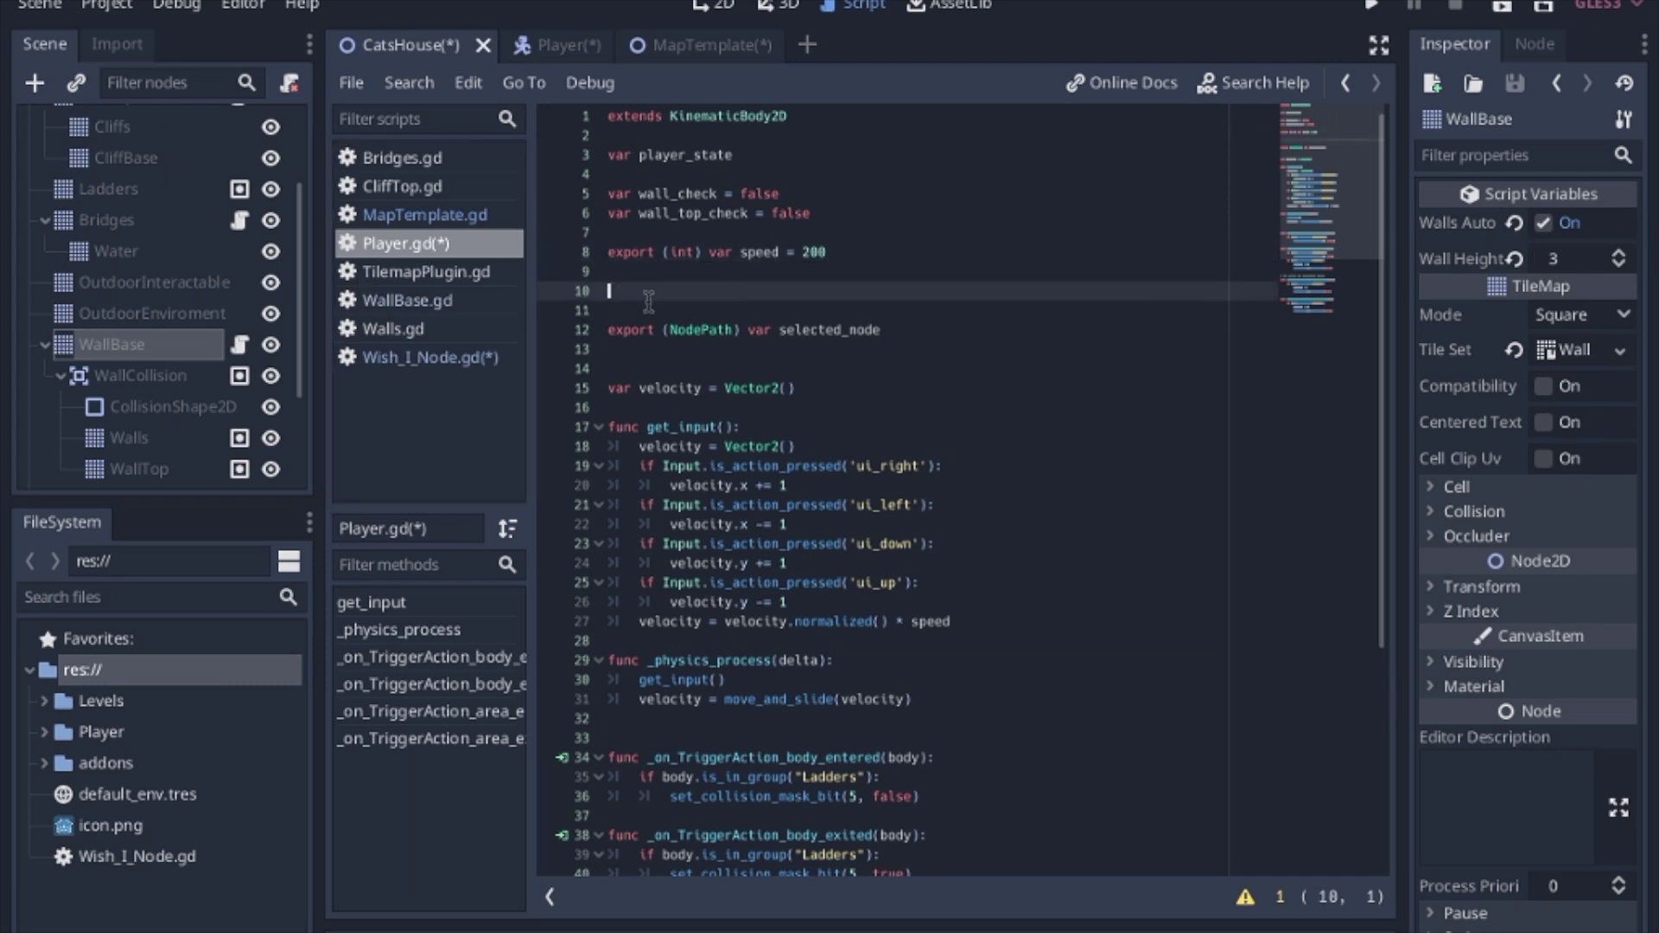
pyautogui.press('BackSpace')
pyautogui.write('~')
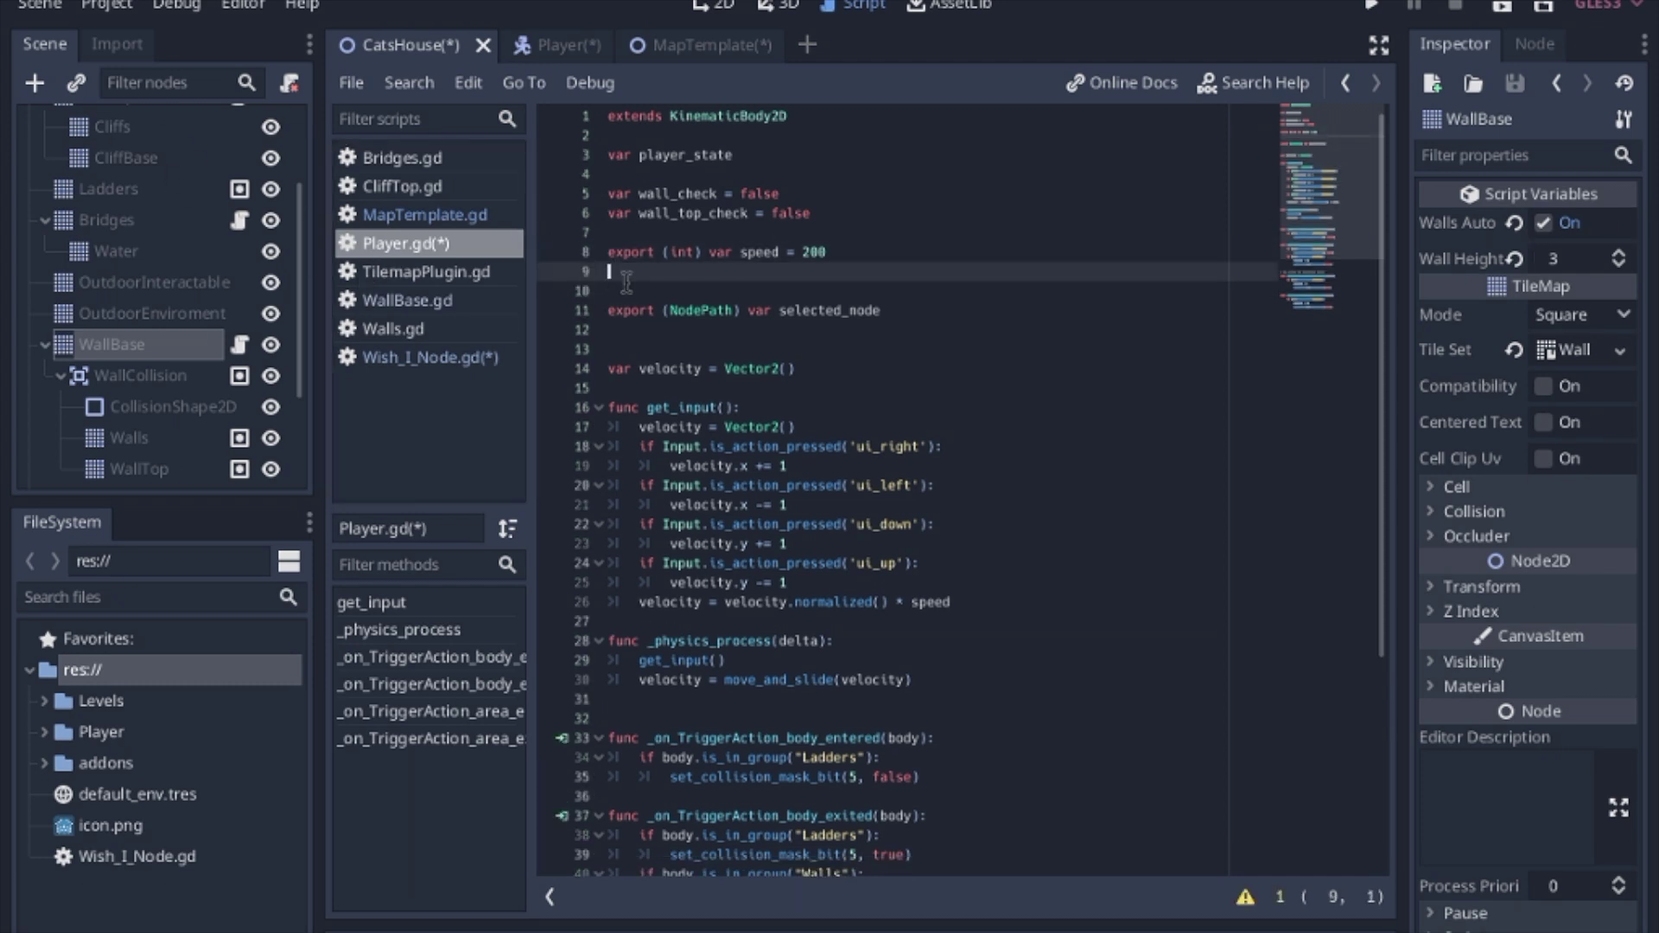
pyautogui.write('~~~~~~')
pyautogui.hotkey('ctrl', 'alt', 'f')
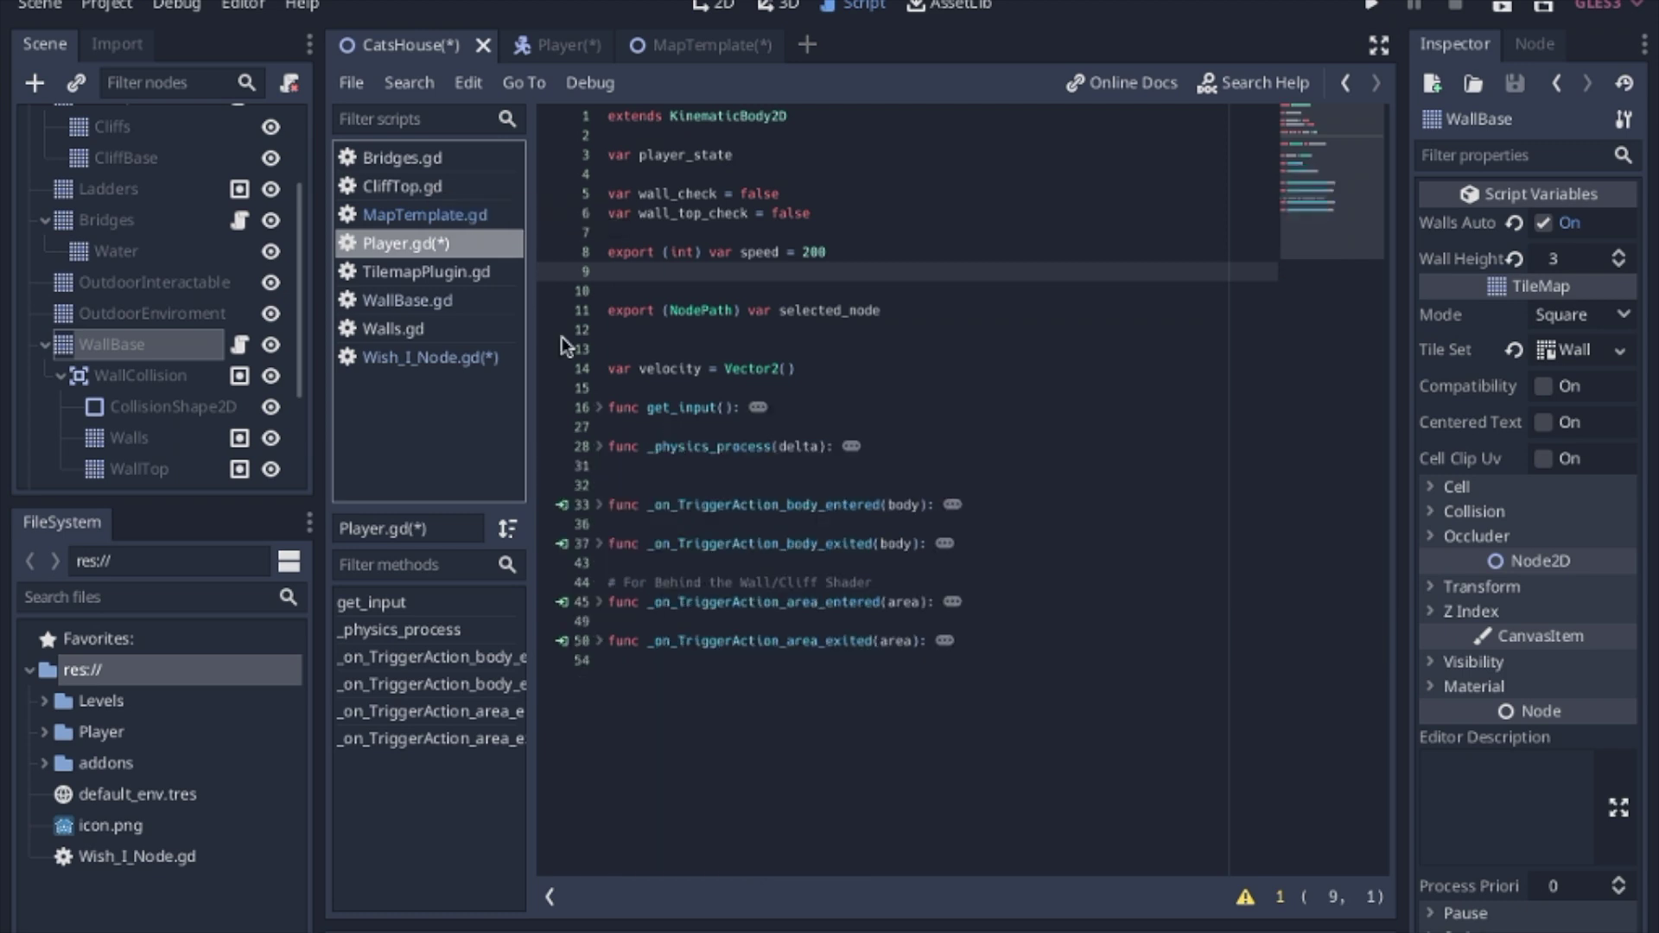
pyautogui.hotkey('ctrl', 'shift', '.')
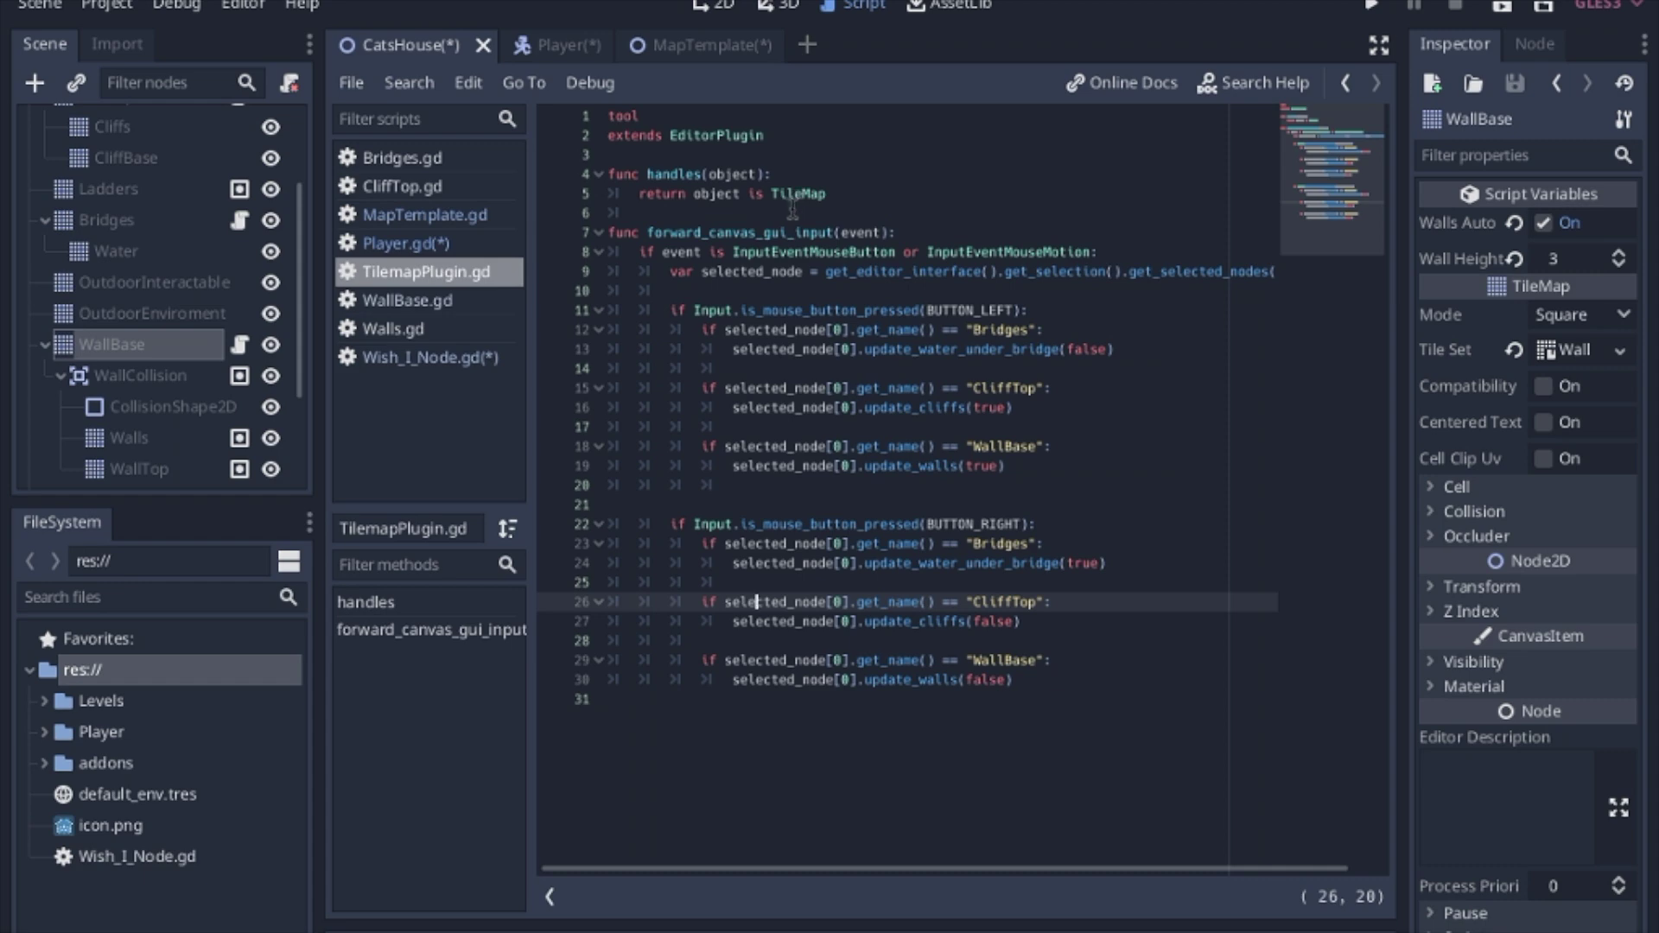
# Paint a row of BrickGrayBorder wall tiles in the 2D view, then show WallBase.gd
pyautogui.click(715, 7)
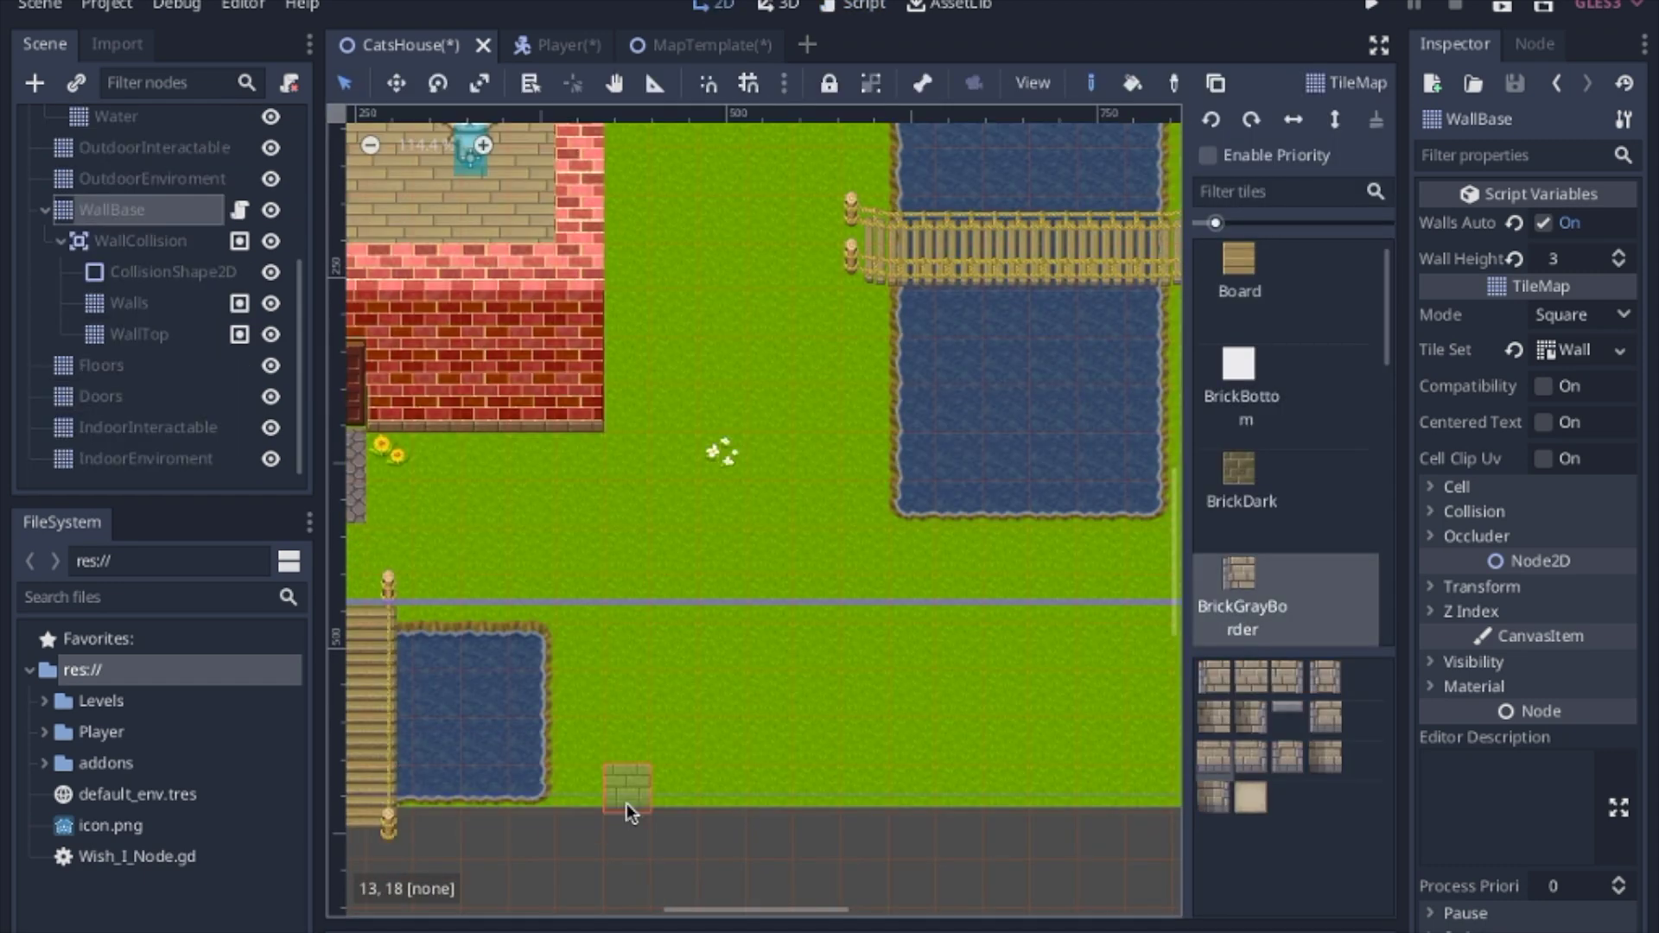
pyautogui.moveTo(625, 802)
pyautogui.mouseDown()
pyautogui.moveTo(1091, 802)
pyautogui.moveTo(1088, 543)
pyautogui.moveTo(632, 543)
pyautogui.moveTo(634, 728)
pyautogui.moveTo(616, 799)
pyautogui.mouseUp()
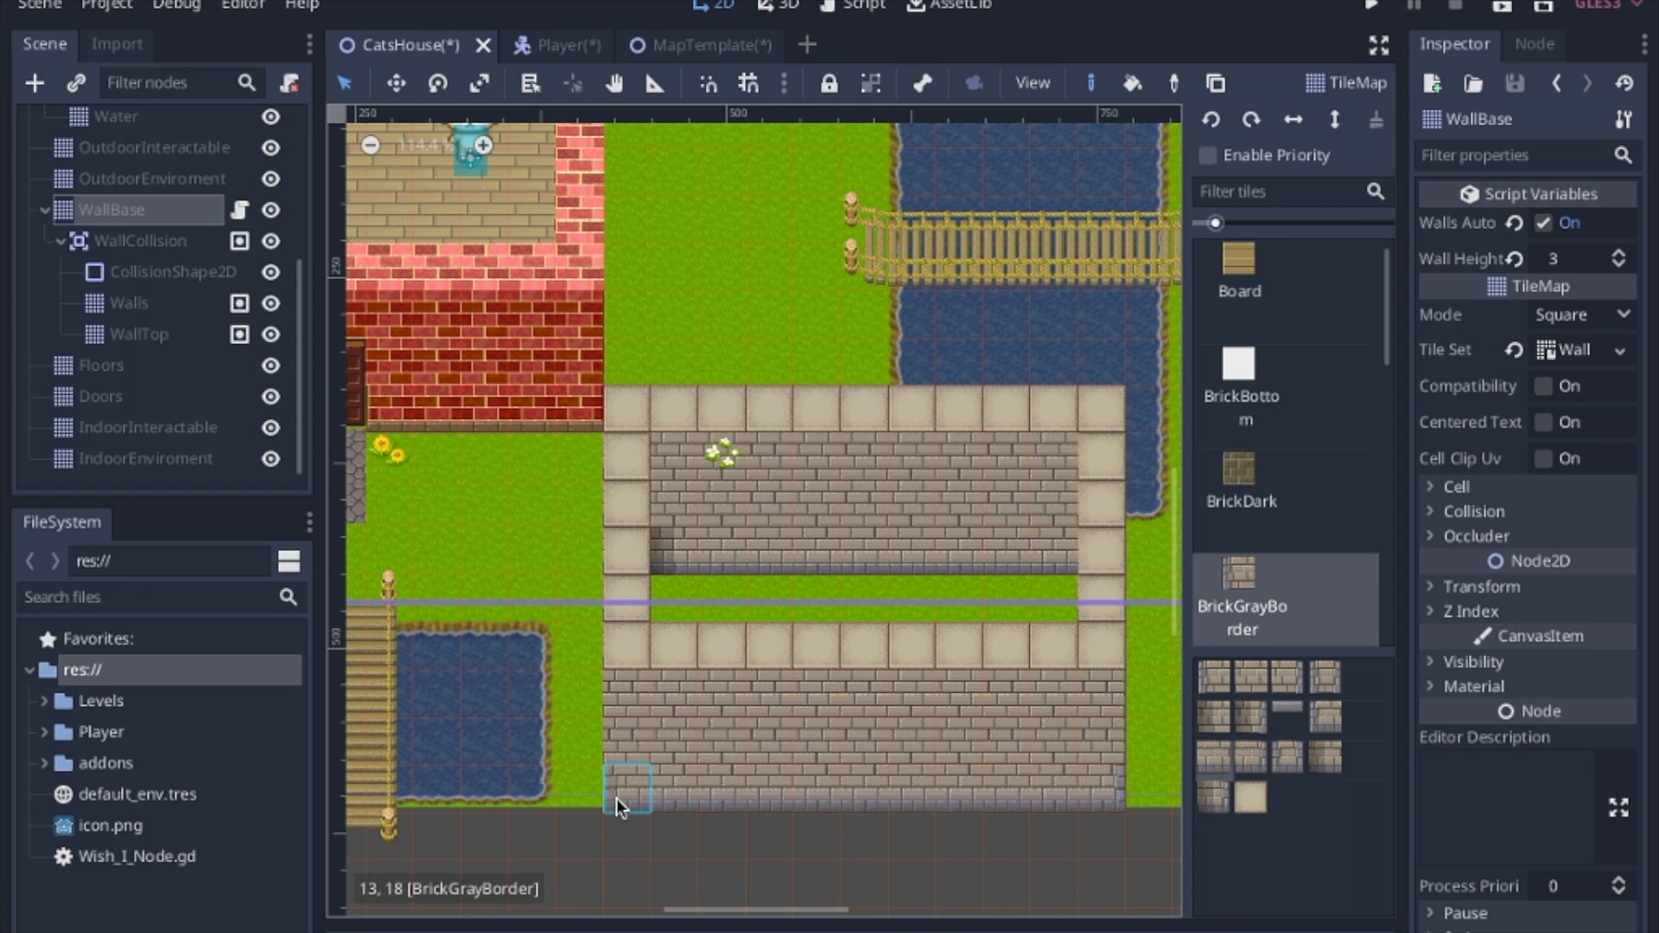
pyautogui.hotkey('ctrl', 'F3')
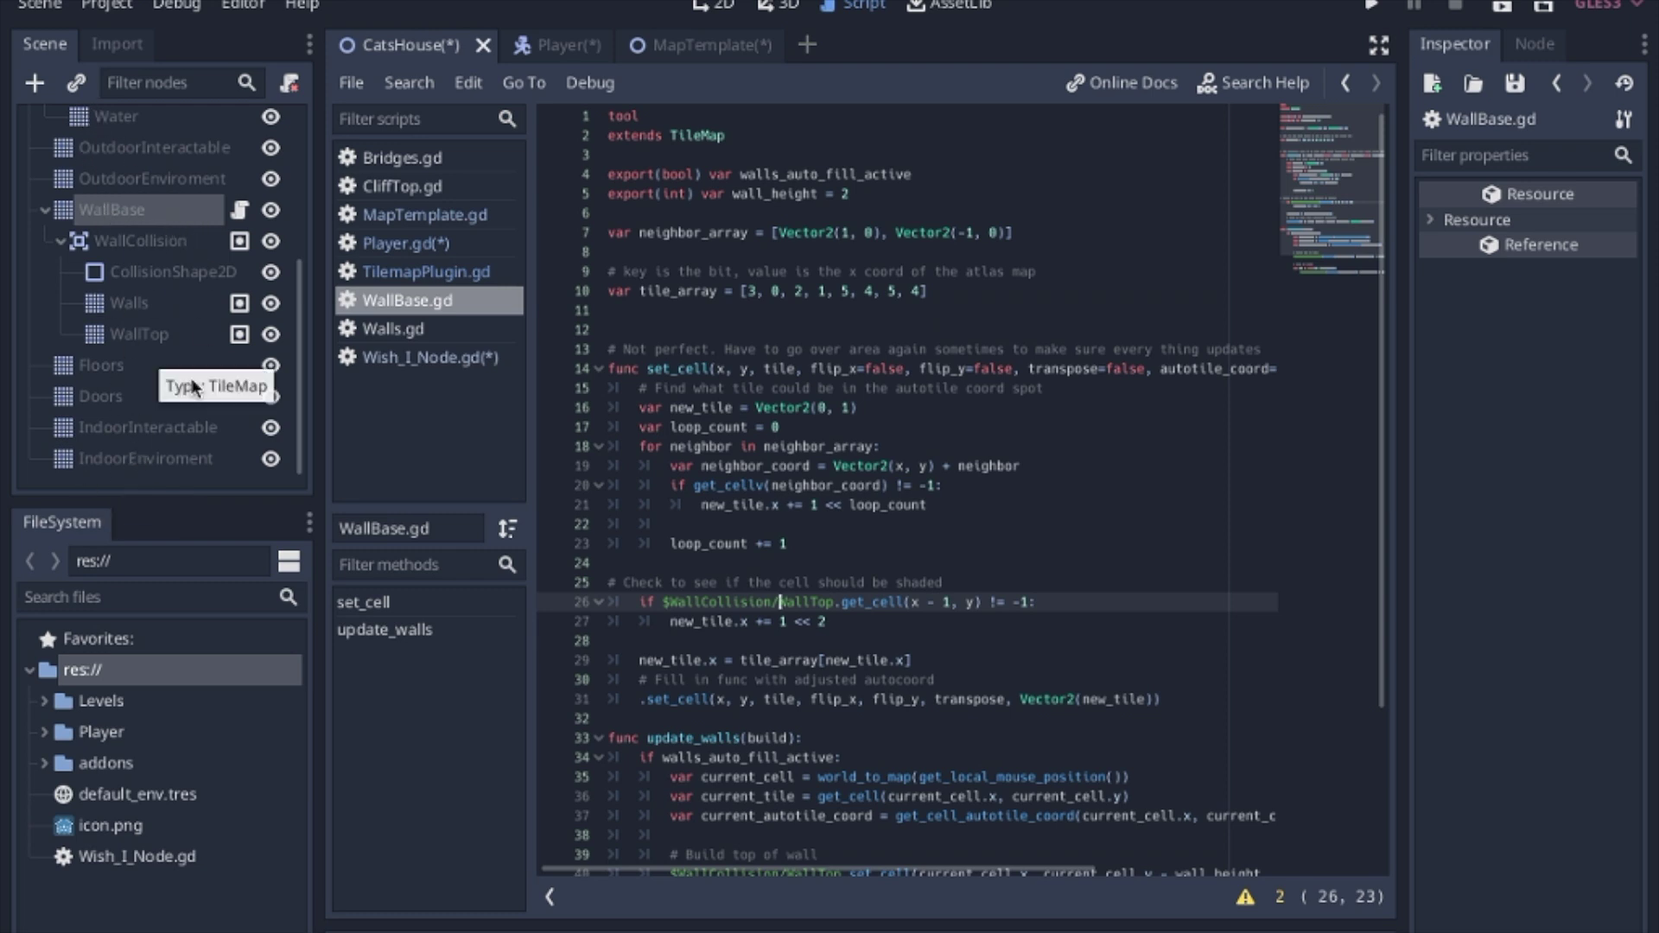
# Toggle distraction-free mode, return to 2D, and paint one BrickGrayBorder tile on the grass
pyautogui.hotkey('ctrl', 'shift', 'F11')
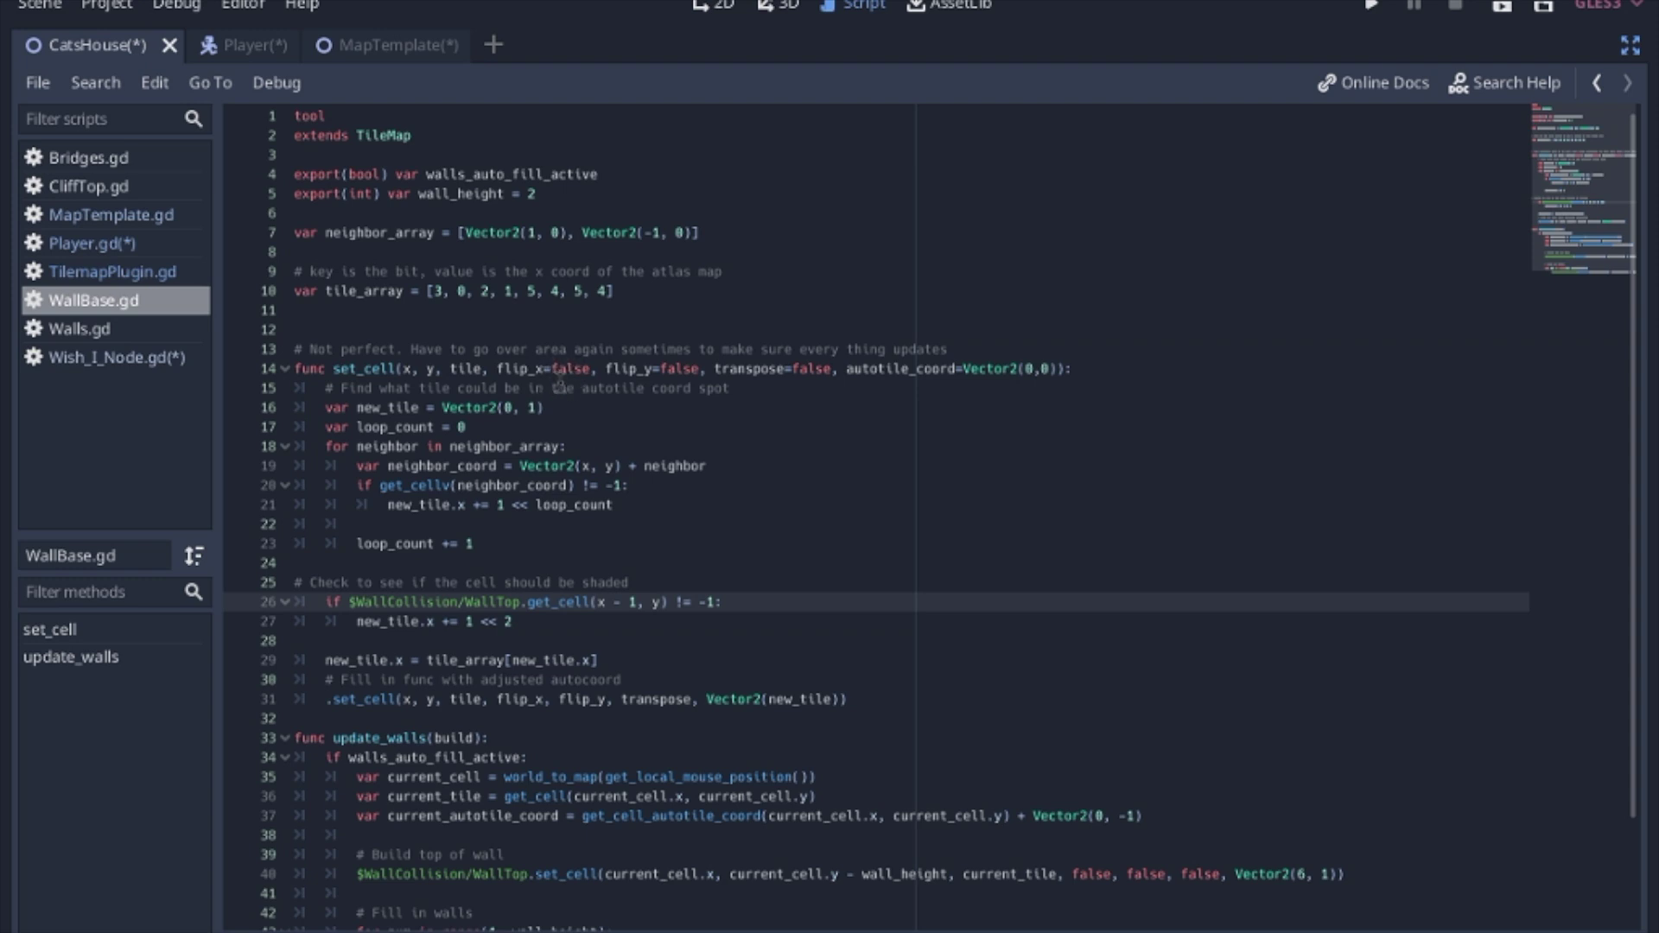
pyautogui.hotkey('ctrl', 'F1')
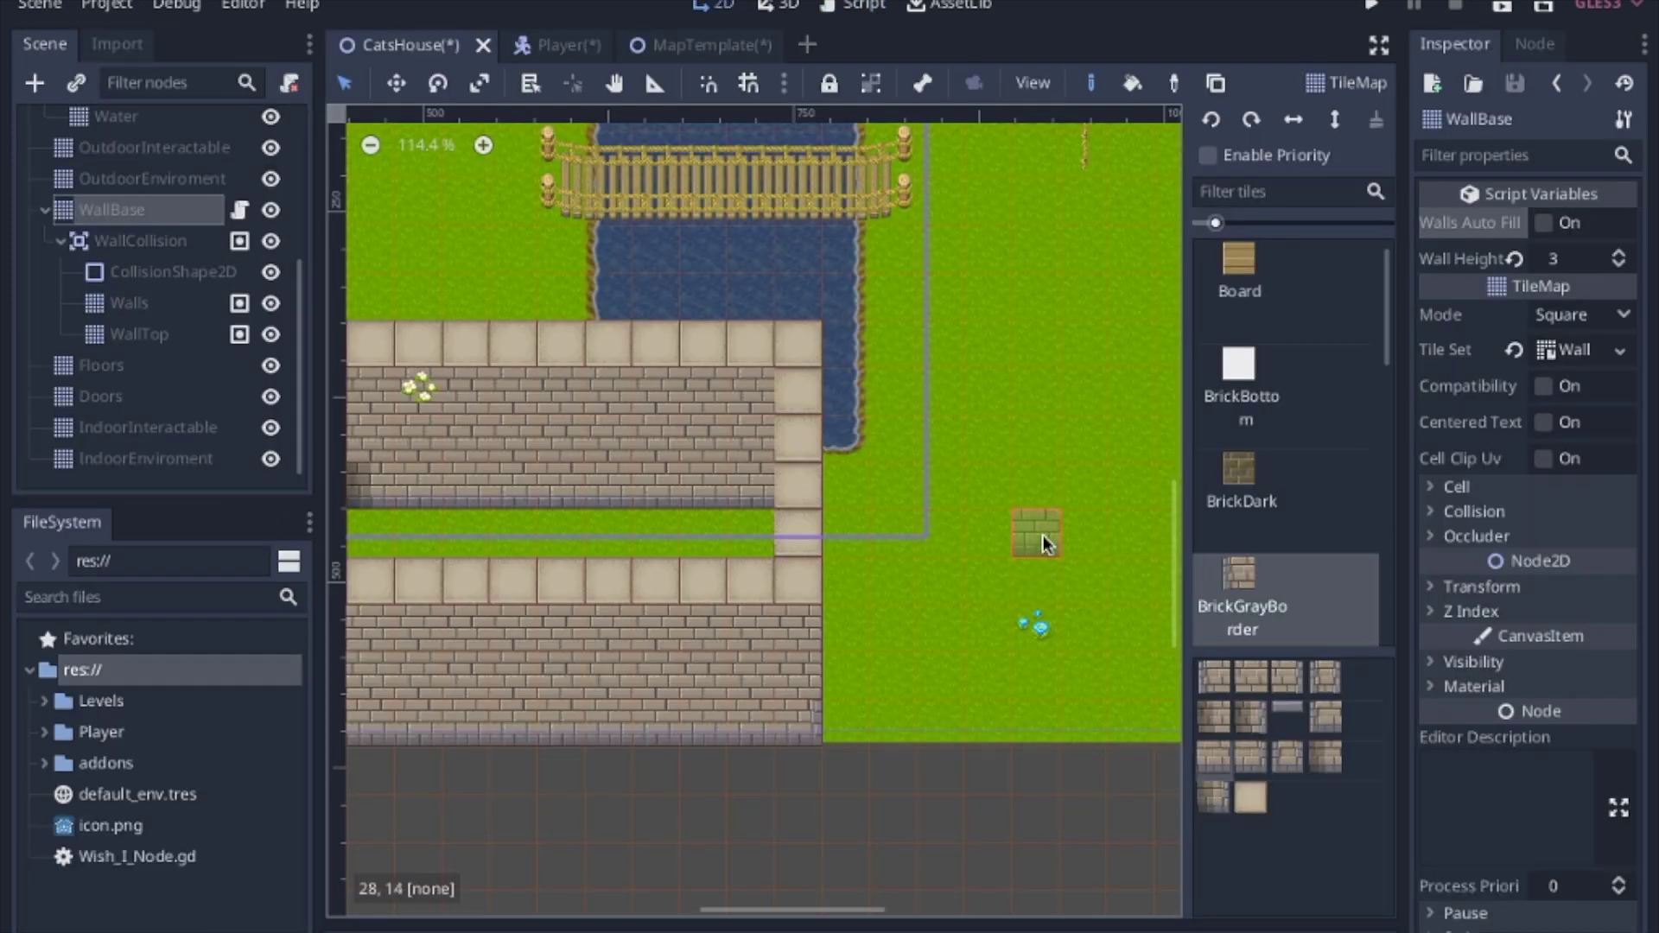
pyautogui.click(1044, 538)
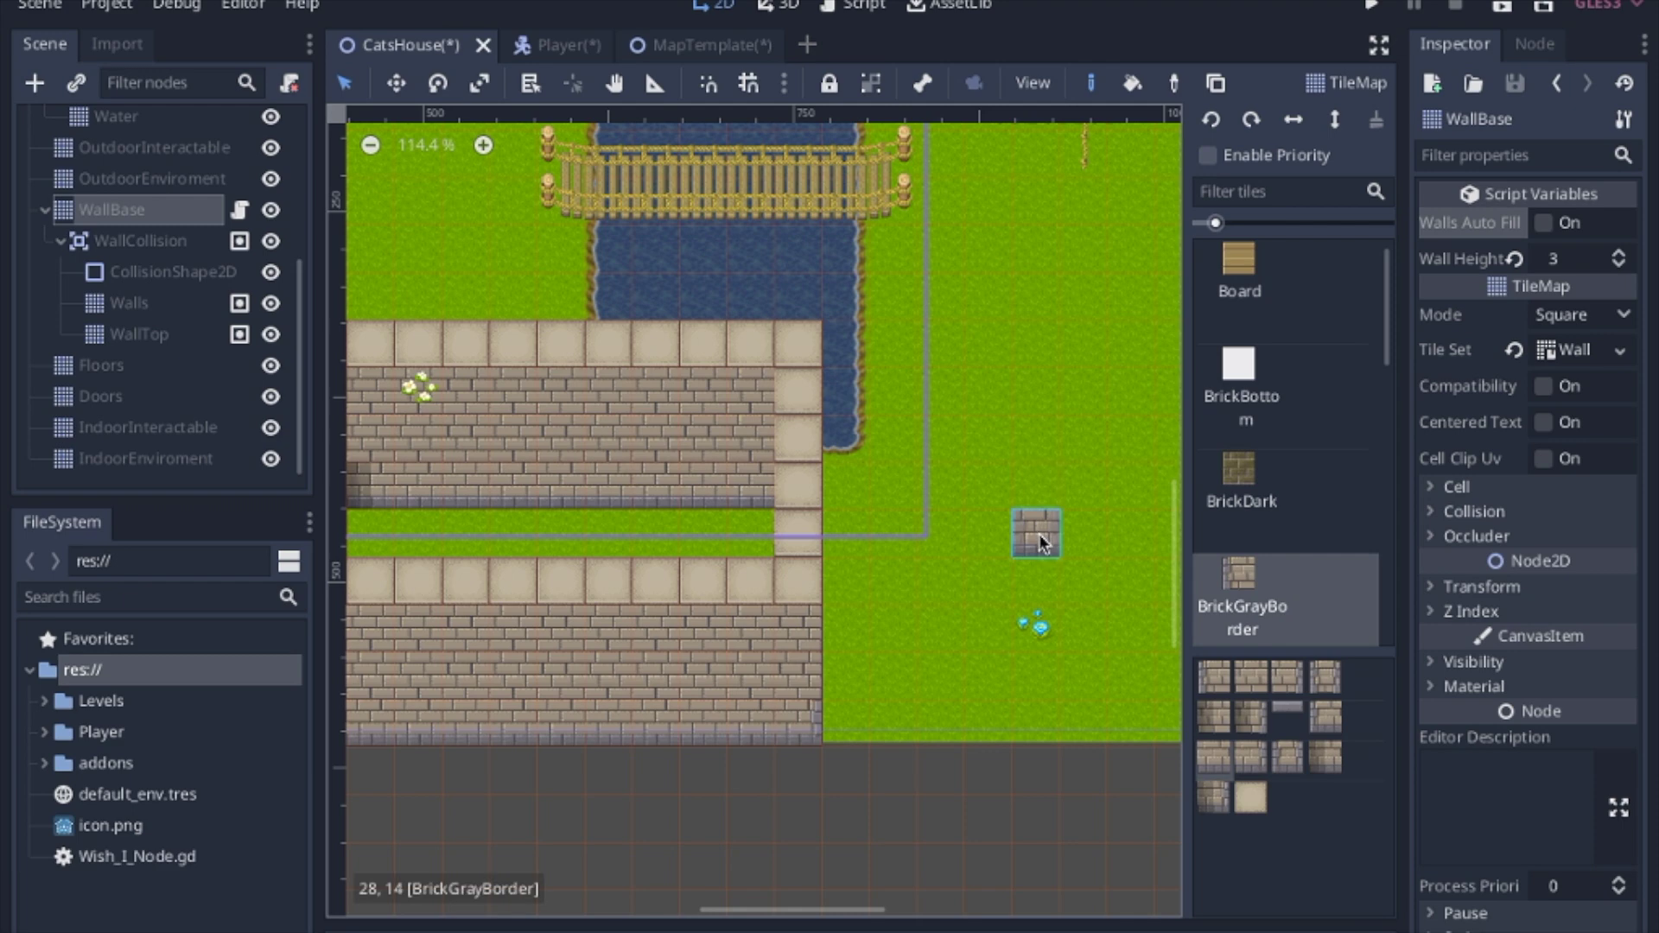
pyautogui.click(130, 304)
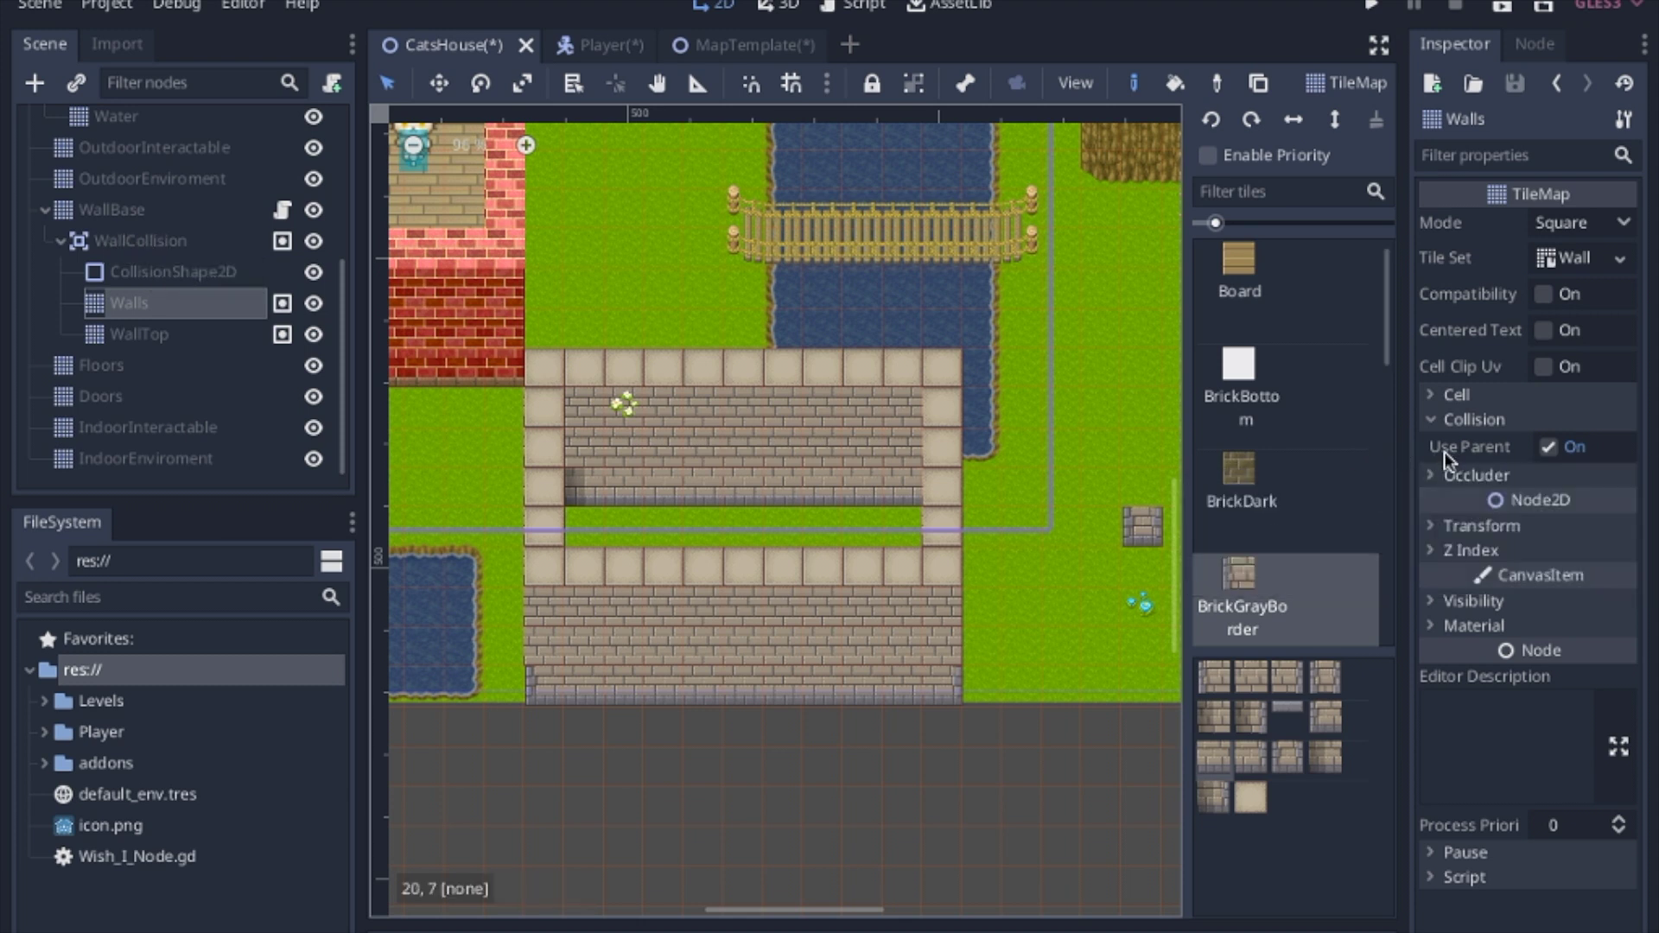
# Expand the Walls Material properties, inspect WallCollision, then open the Walls TileSet for editing
pyautogui.click(1471, 626)
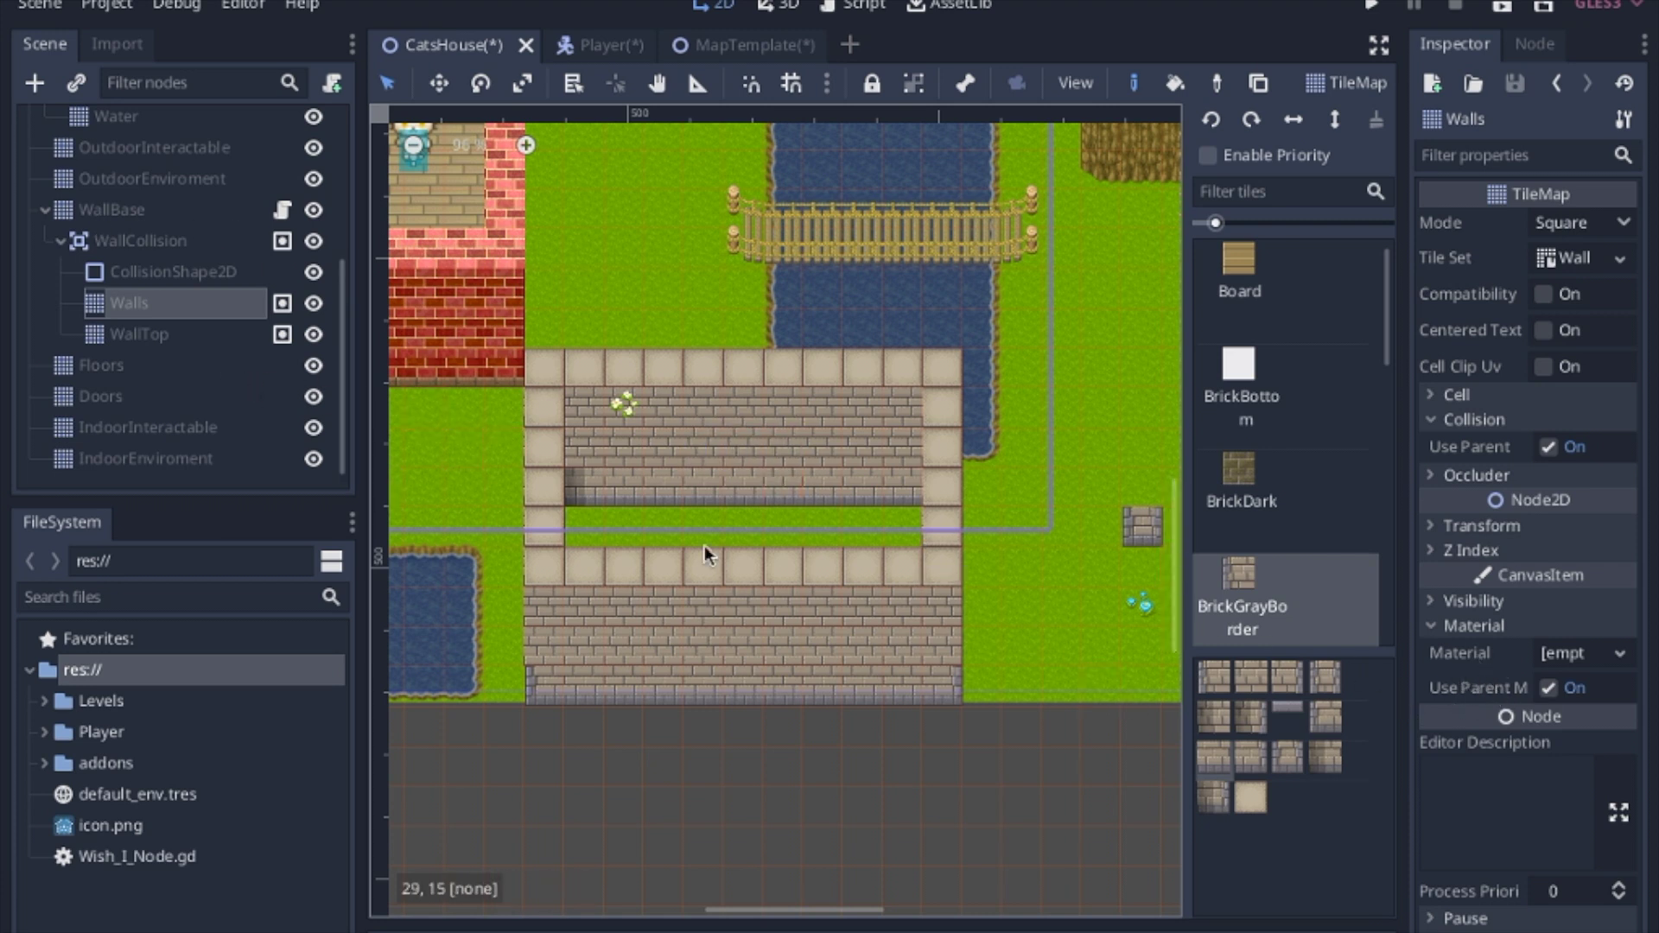
pyautogui.click(123, 242)
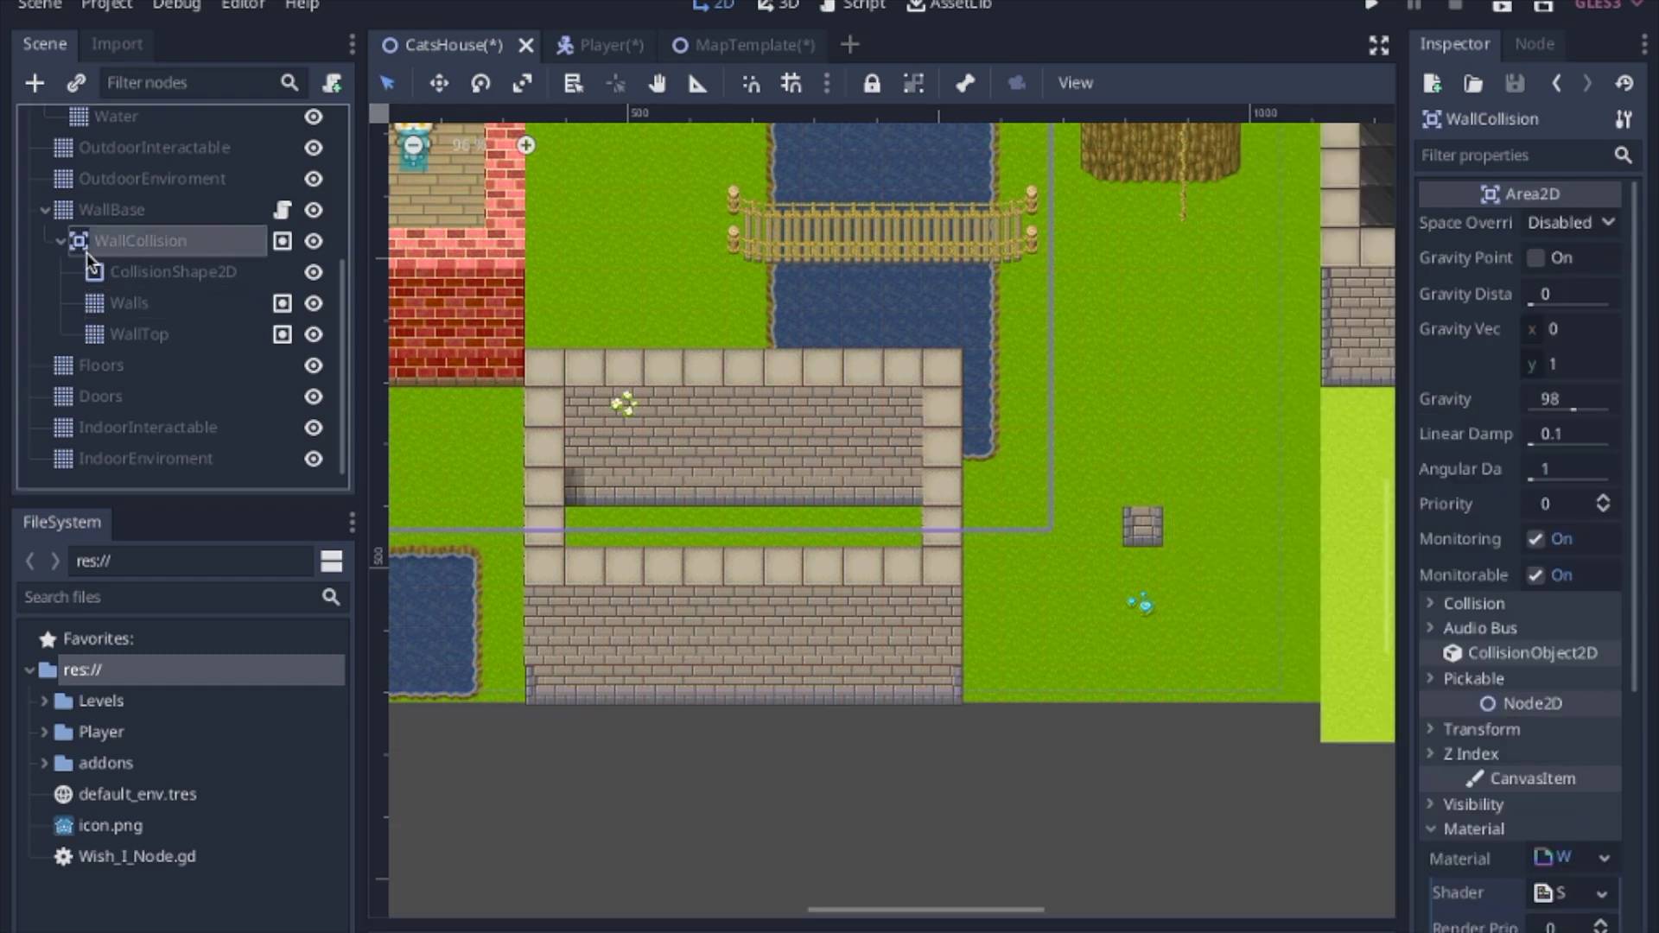
pyautogui.click(130, 302)
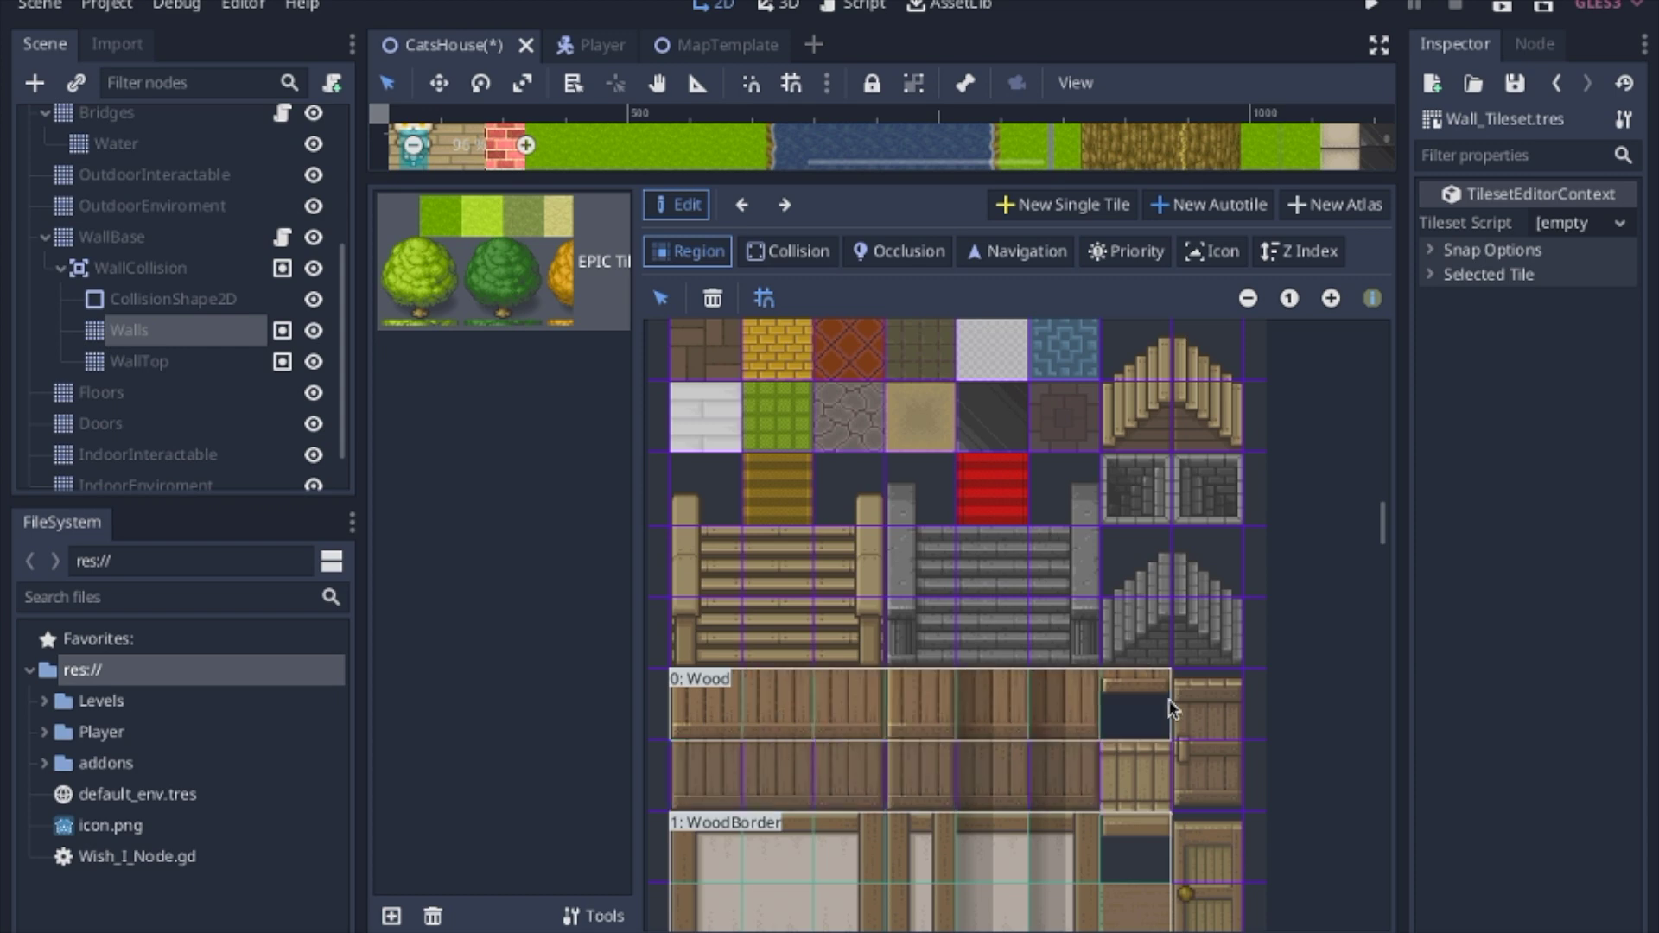
pyautogui.scroll(-1, 1171, 693)
pyautogui.scroll(5, 1170, 694)
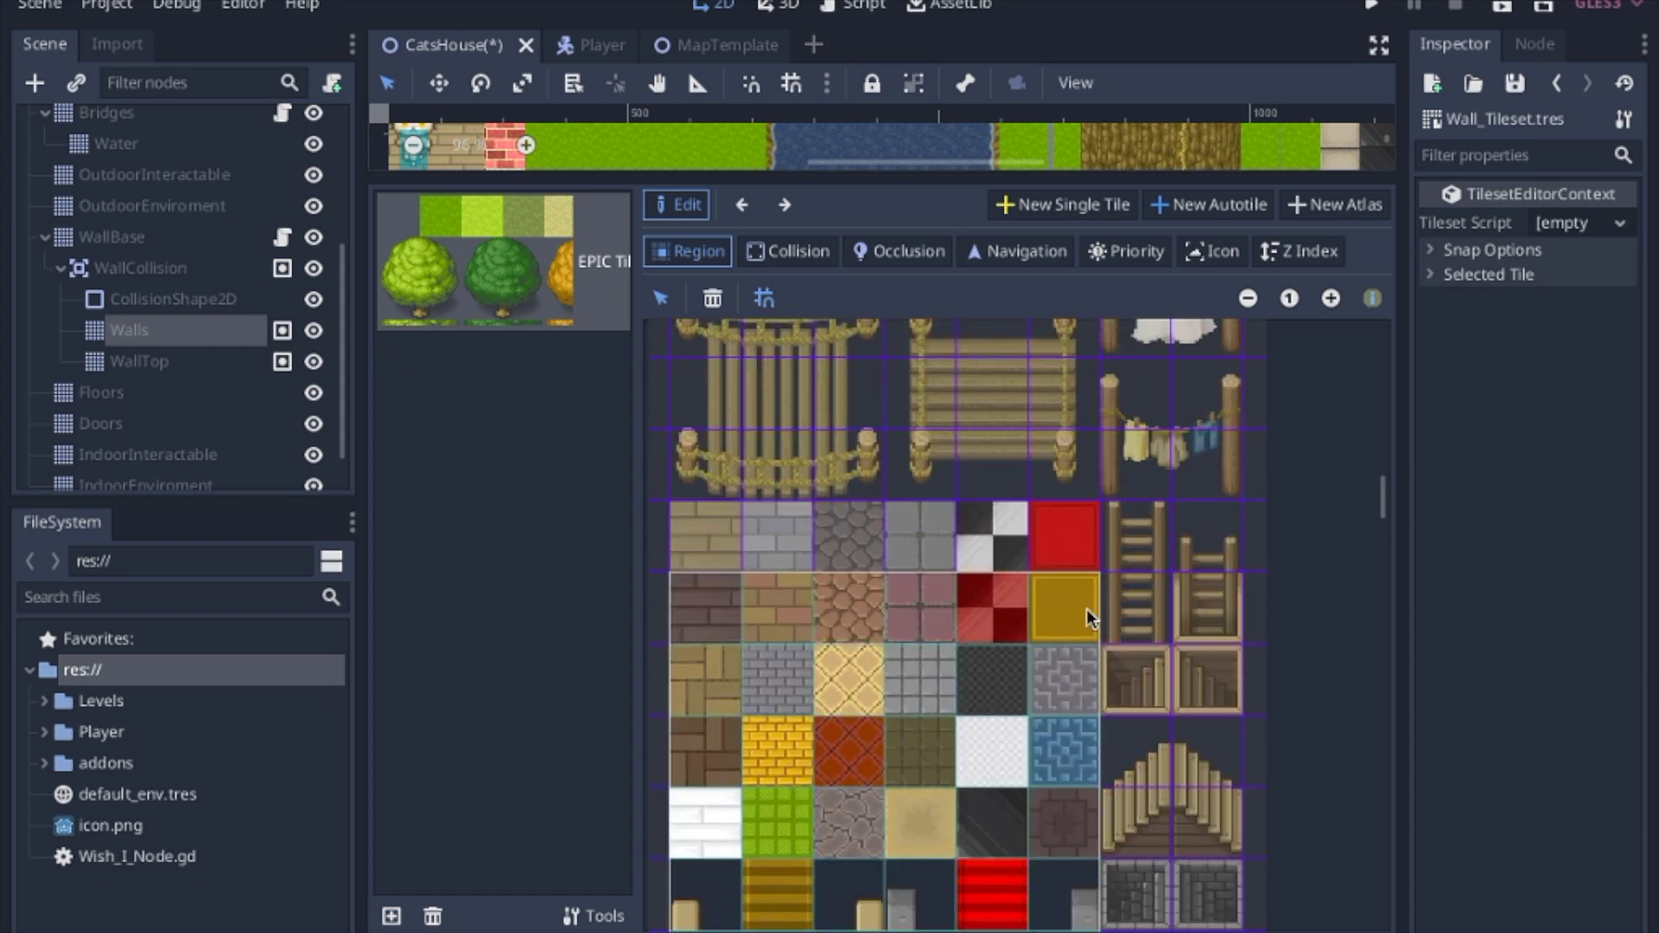
pyautogui.scroll(-5, 1102, 632)
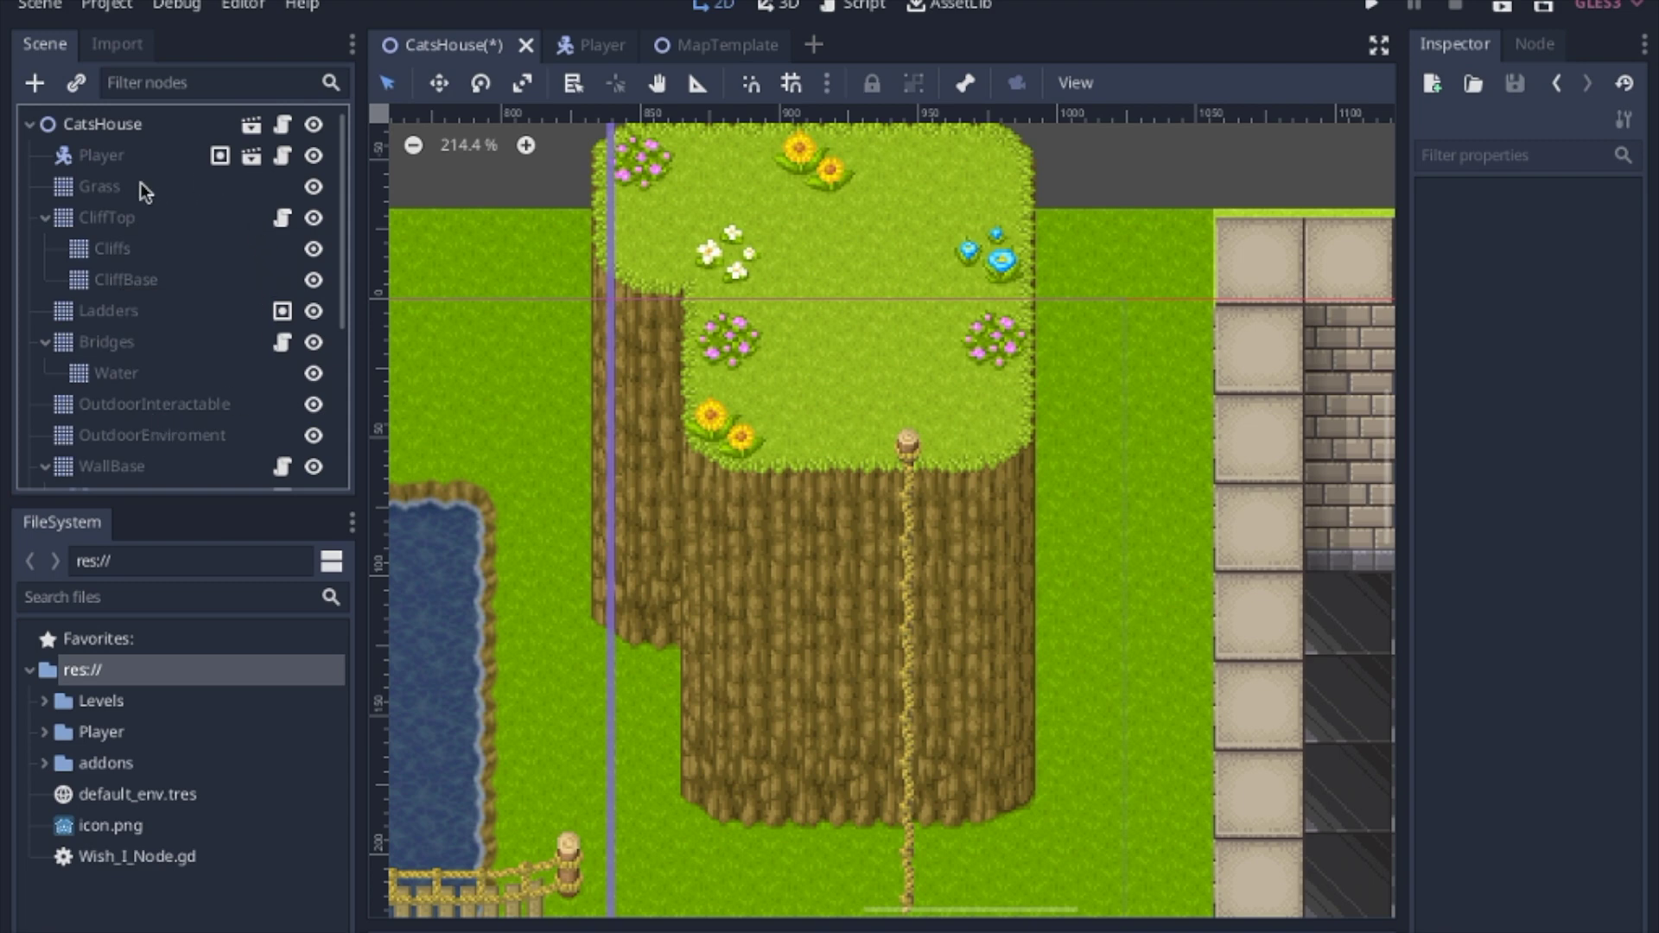
# Move Cliffs above CliffTop in MapTemplate and save, then re-nest Cliffs under CliffTop in CatsHouse
pyautogui.click(251, 126)
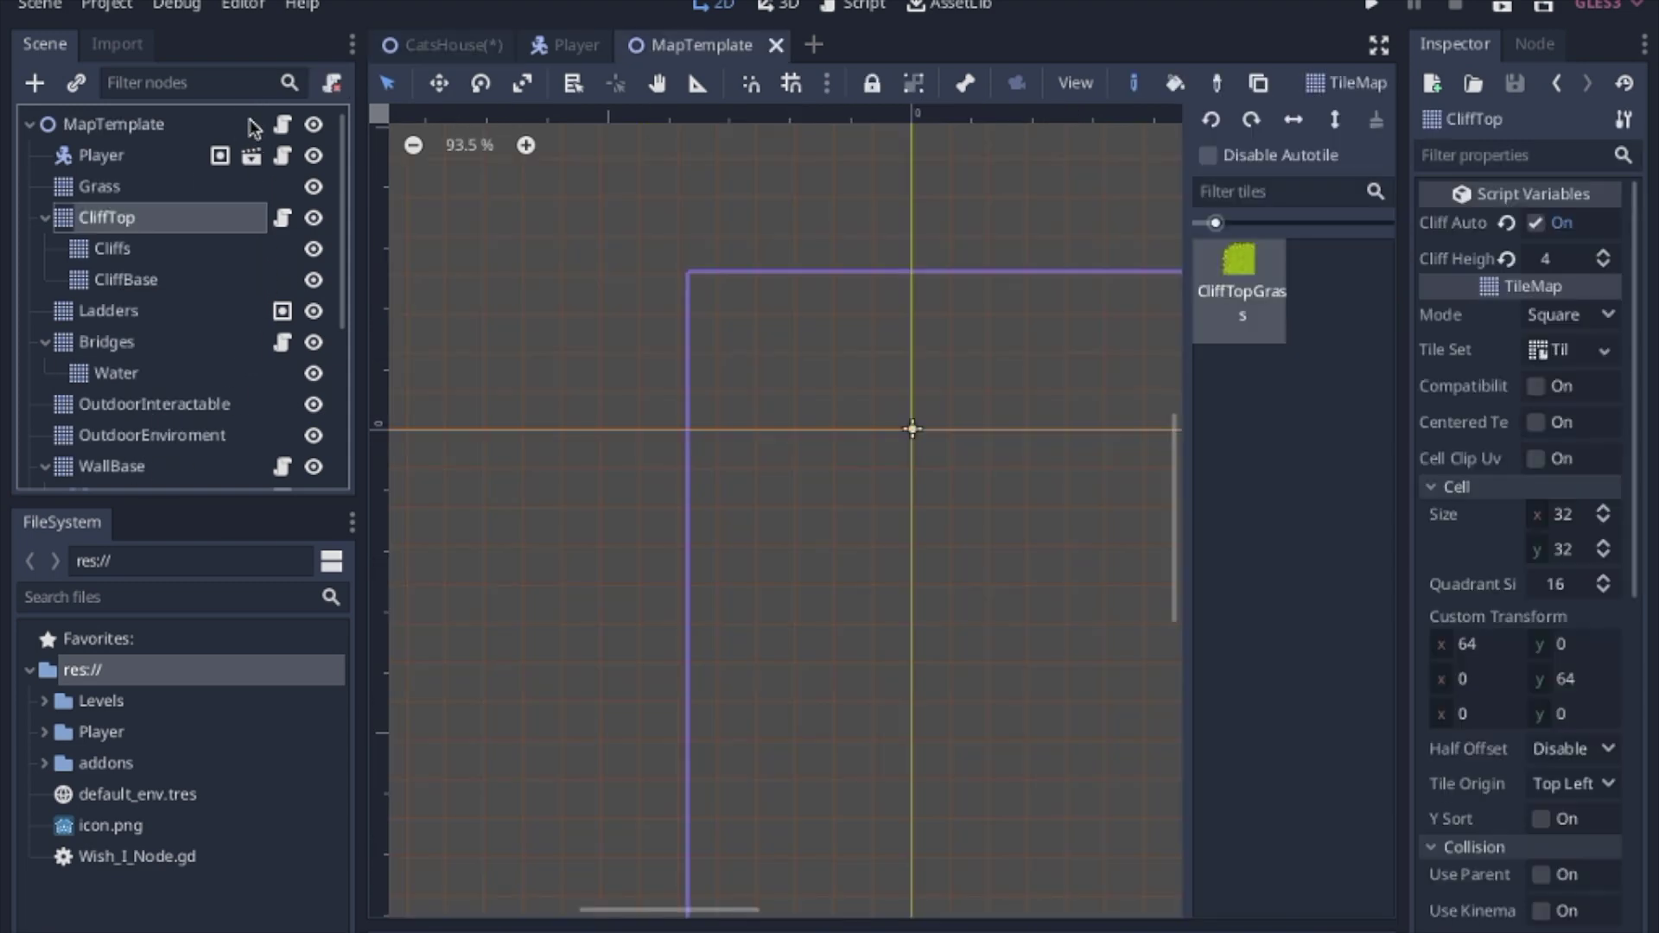
pyautogui.click(136, 249)
pyautogui.moveTo(137, 249); pyautogui.dragTo(130, 202)
pyautogui.hotkey('ctrl', 's')
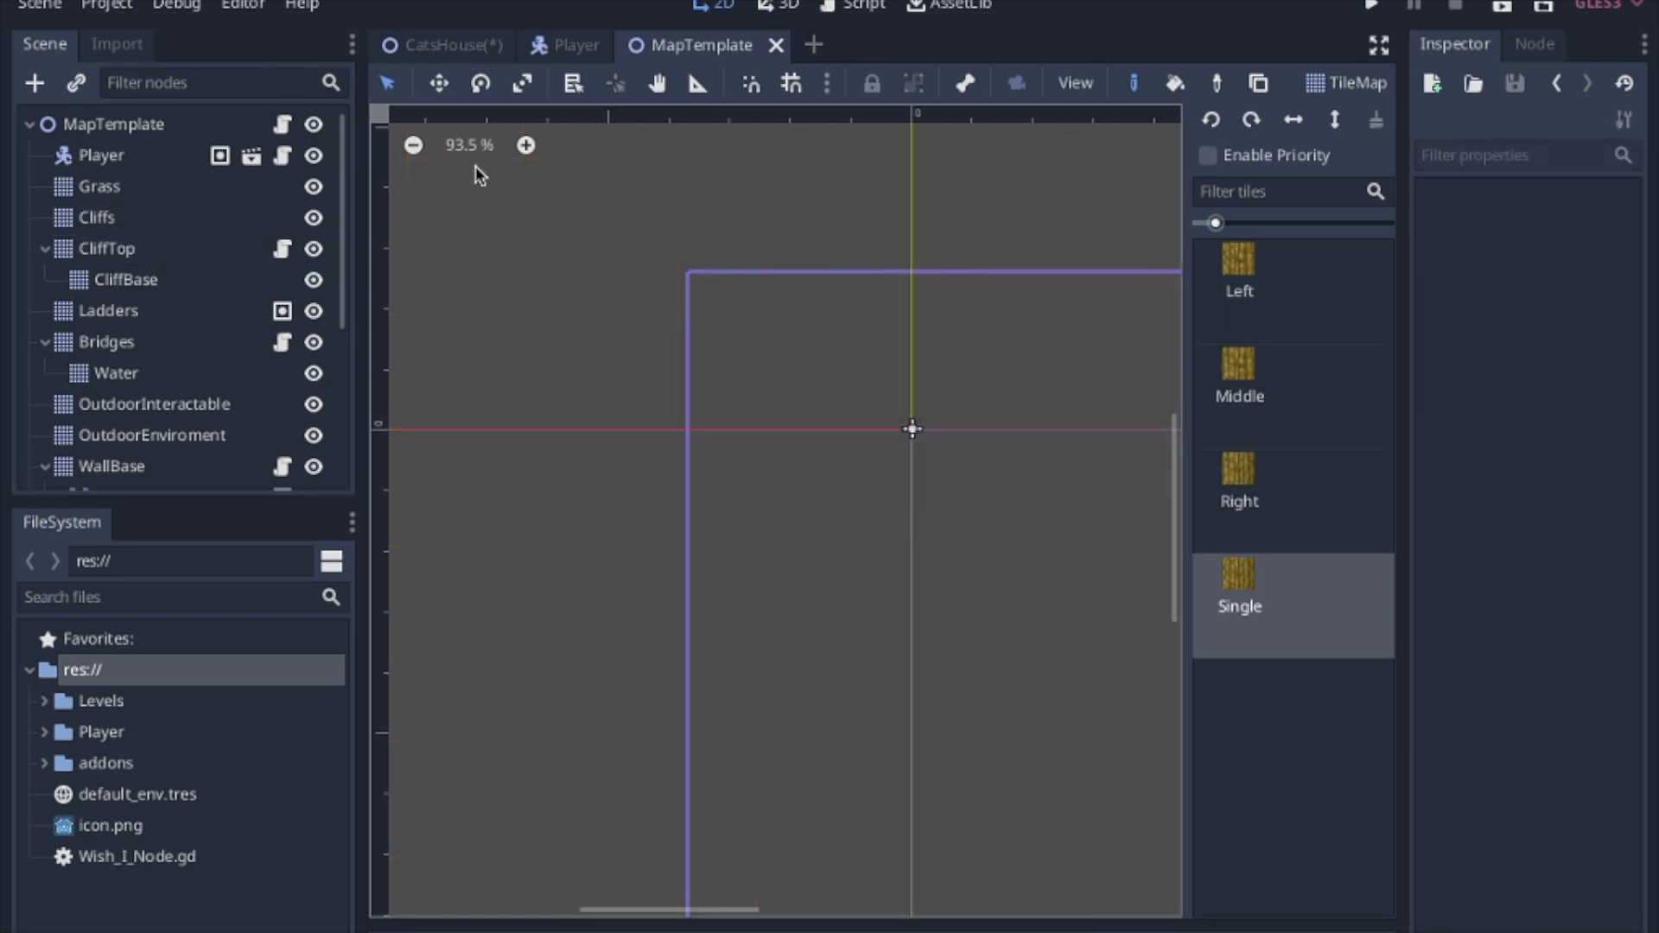
pyautogui.click(454, 45)
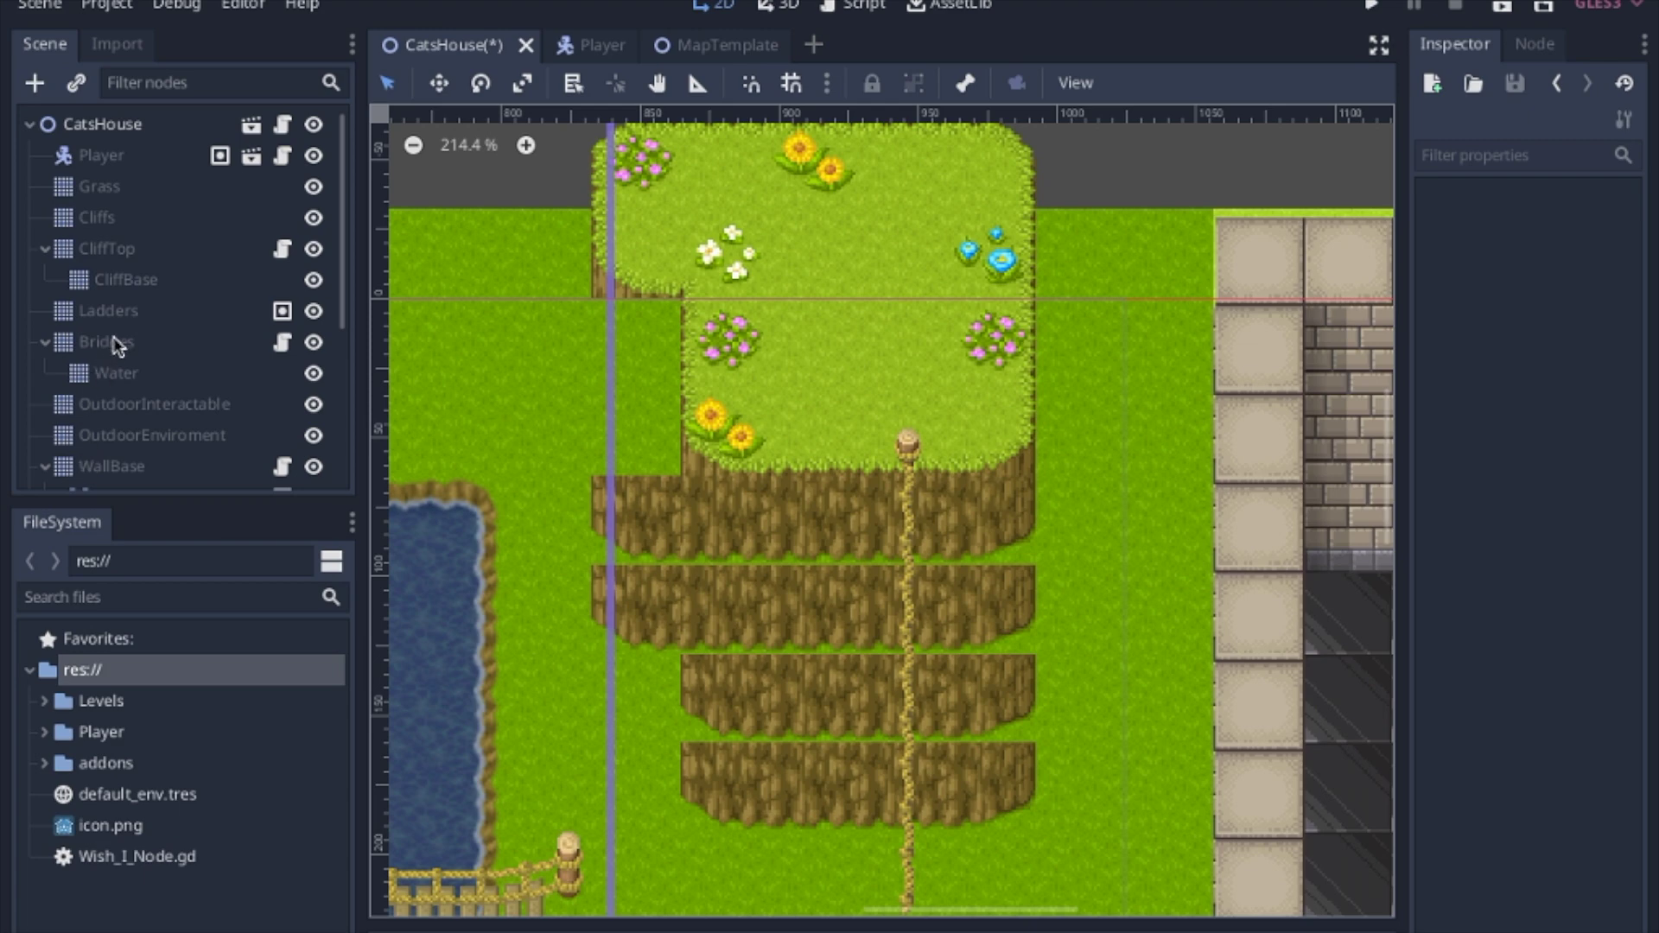
pyautogui.moveTo(97, 217); pyautogui.dragTo(102, 264)
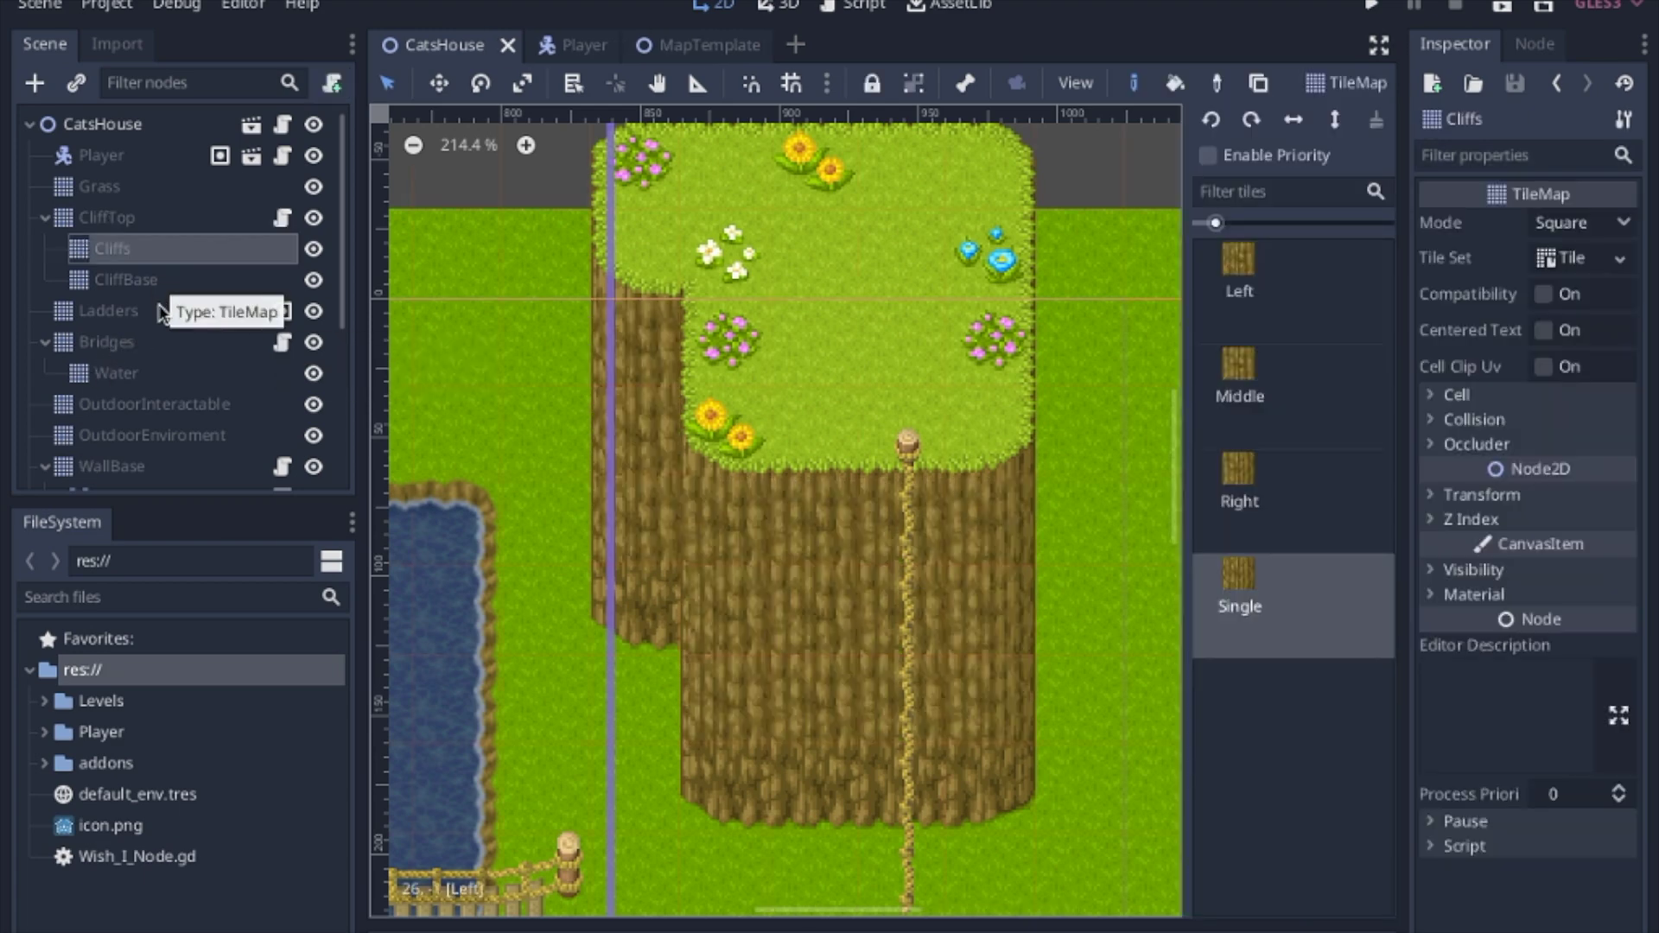
# Preview the Cliffs context menu and the Instance Child Scene dialog without choosing anything
pyautogui.rightClick(128, 258)
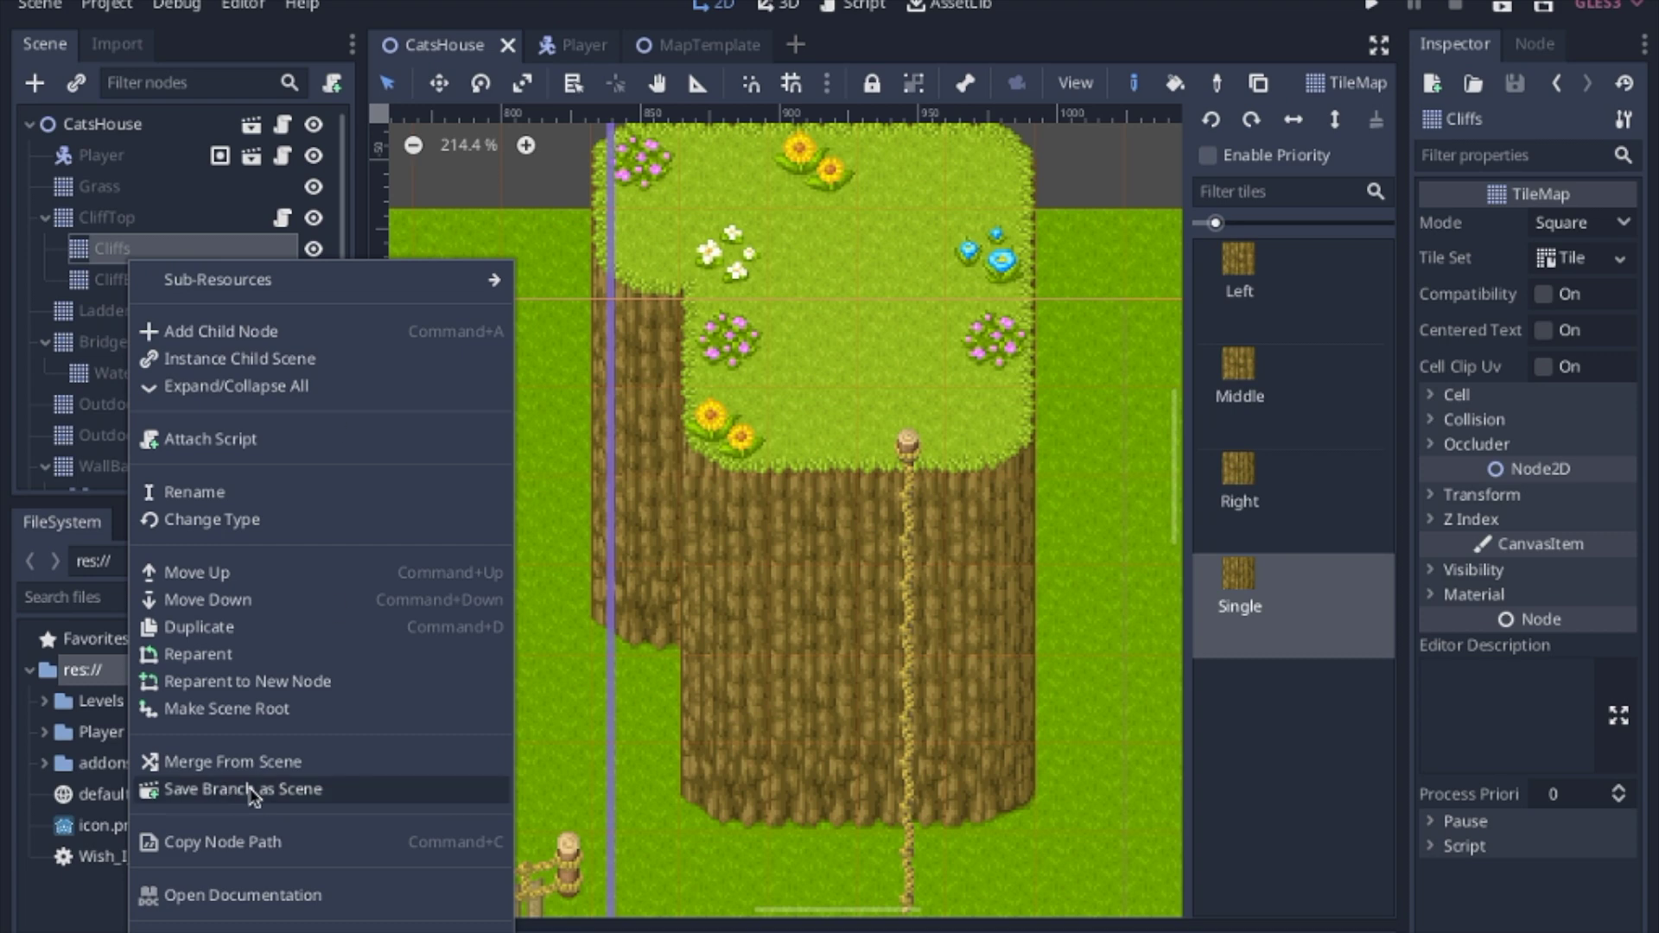
pyautogui.click(114, 263)
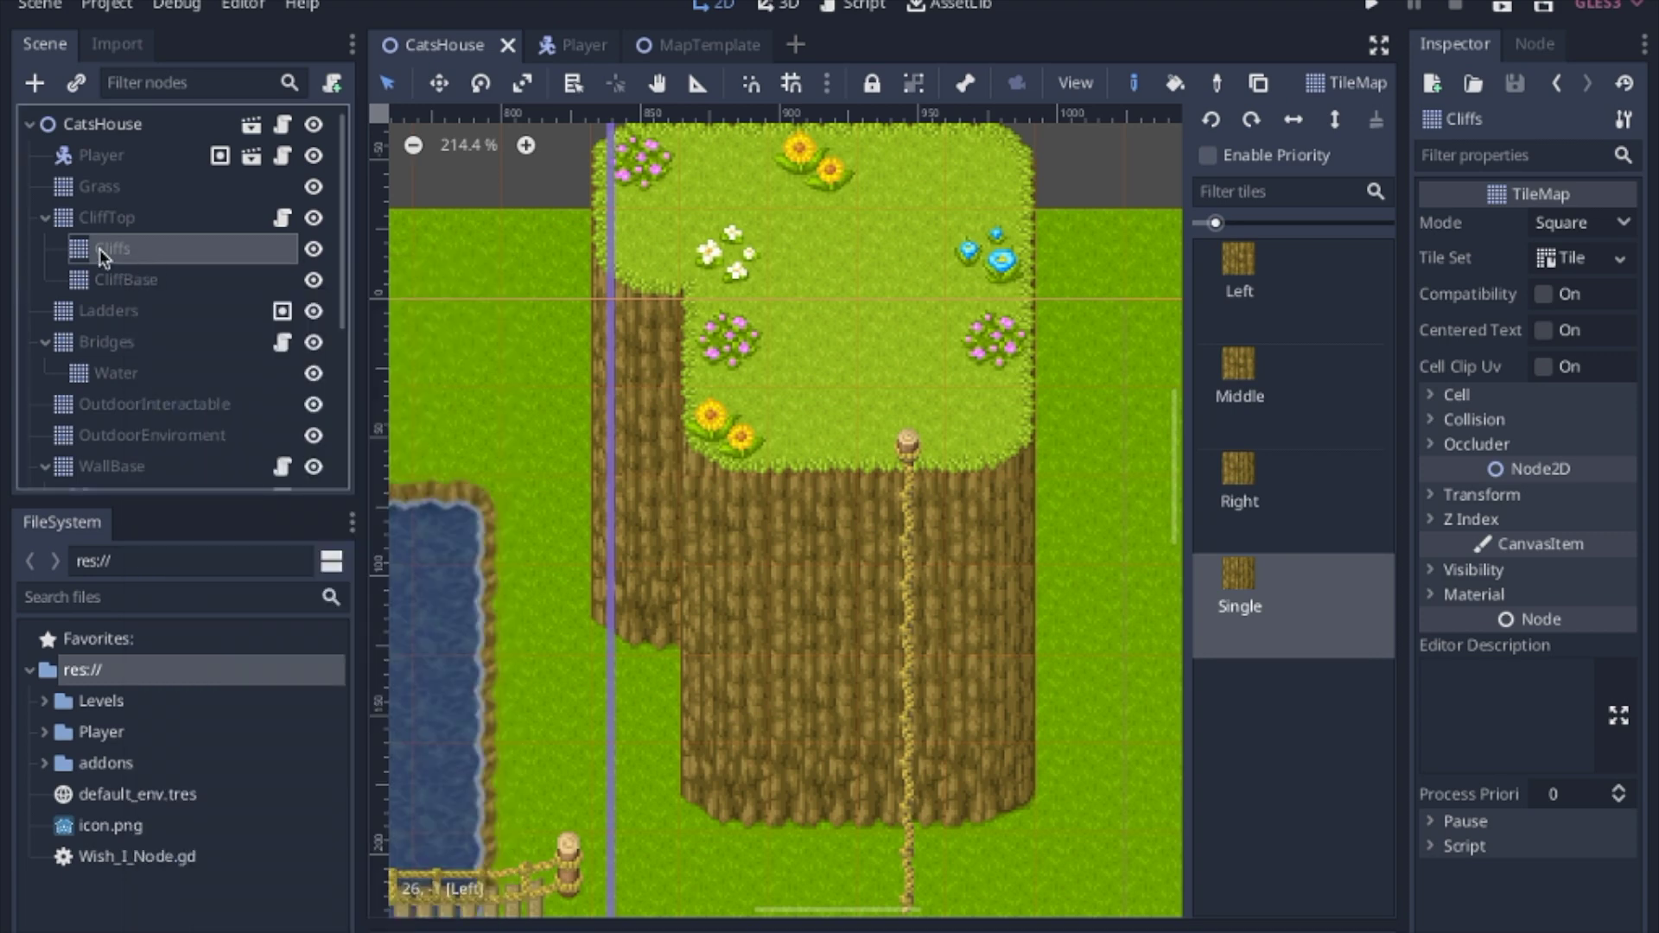
pyautogui.hotkey('ctrl', 'shift', 'a')
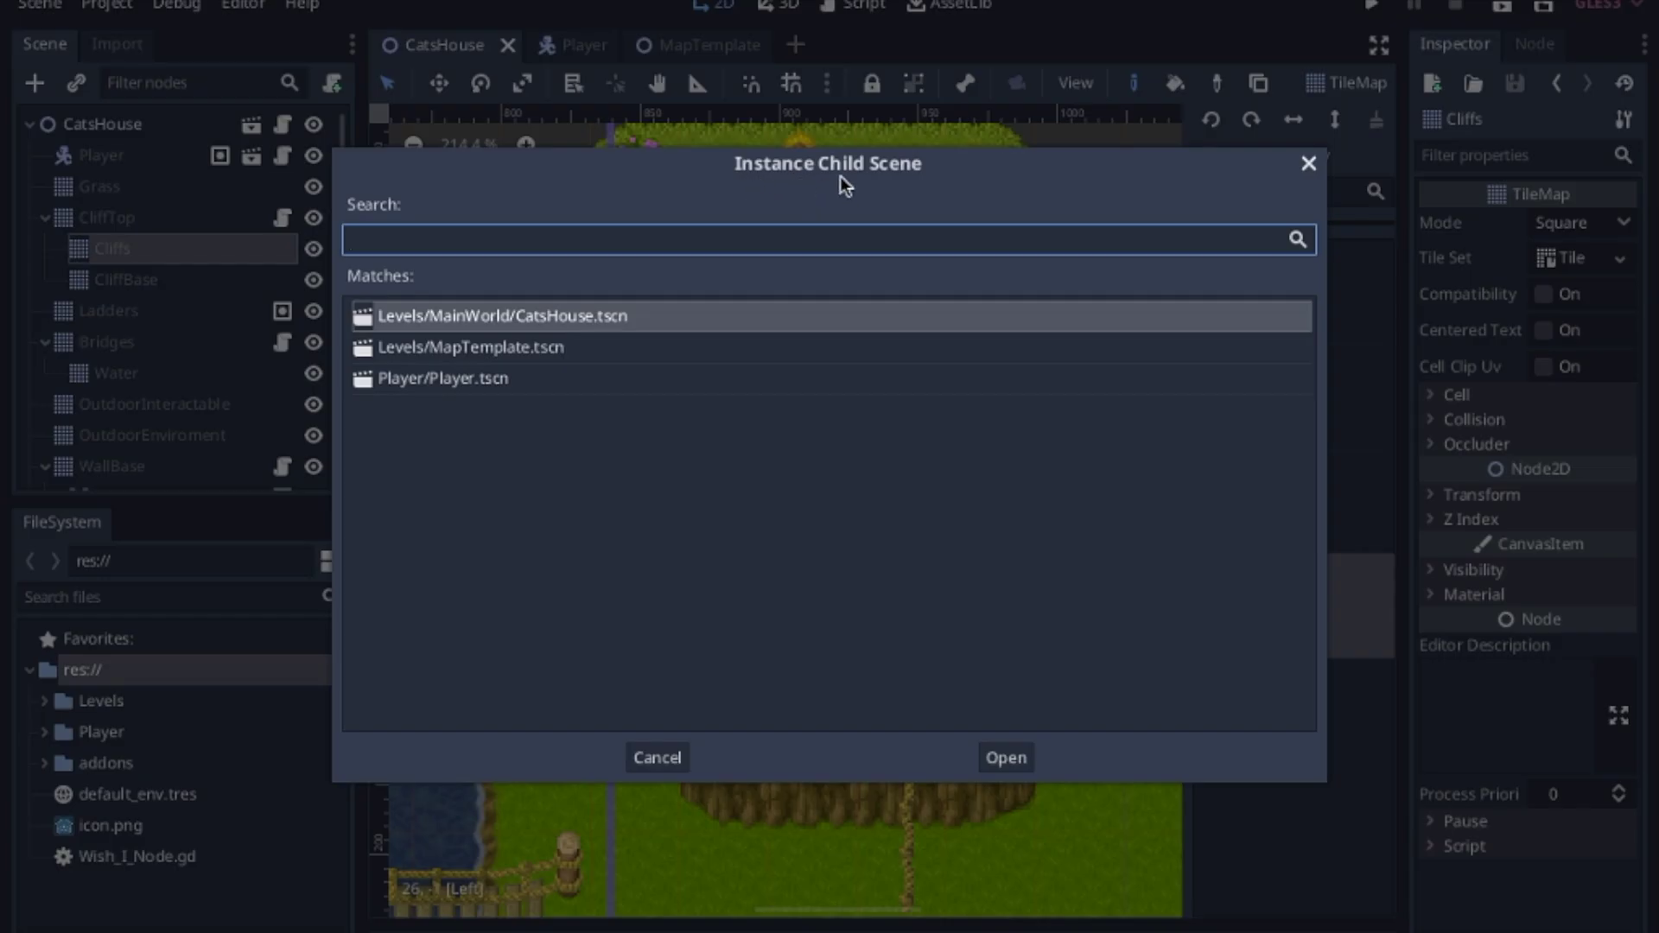
pyautogui.click(1309, 163)
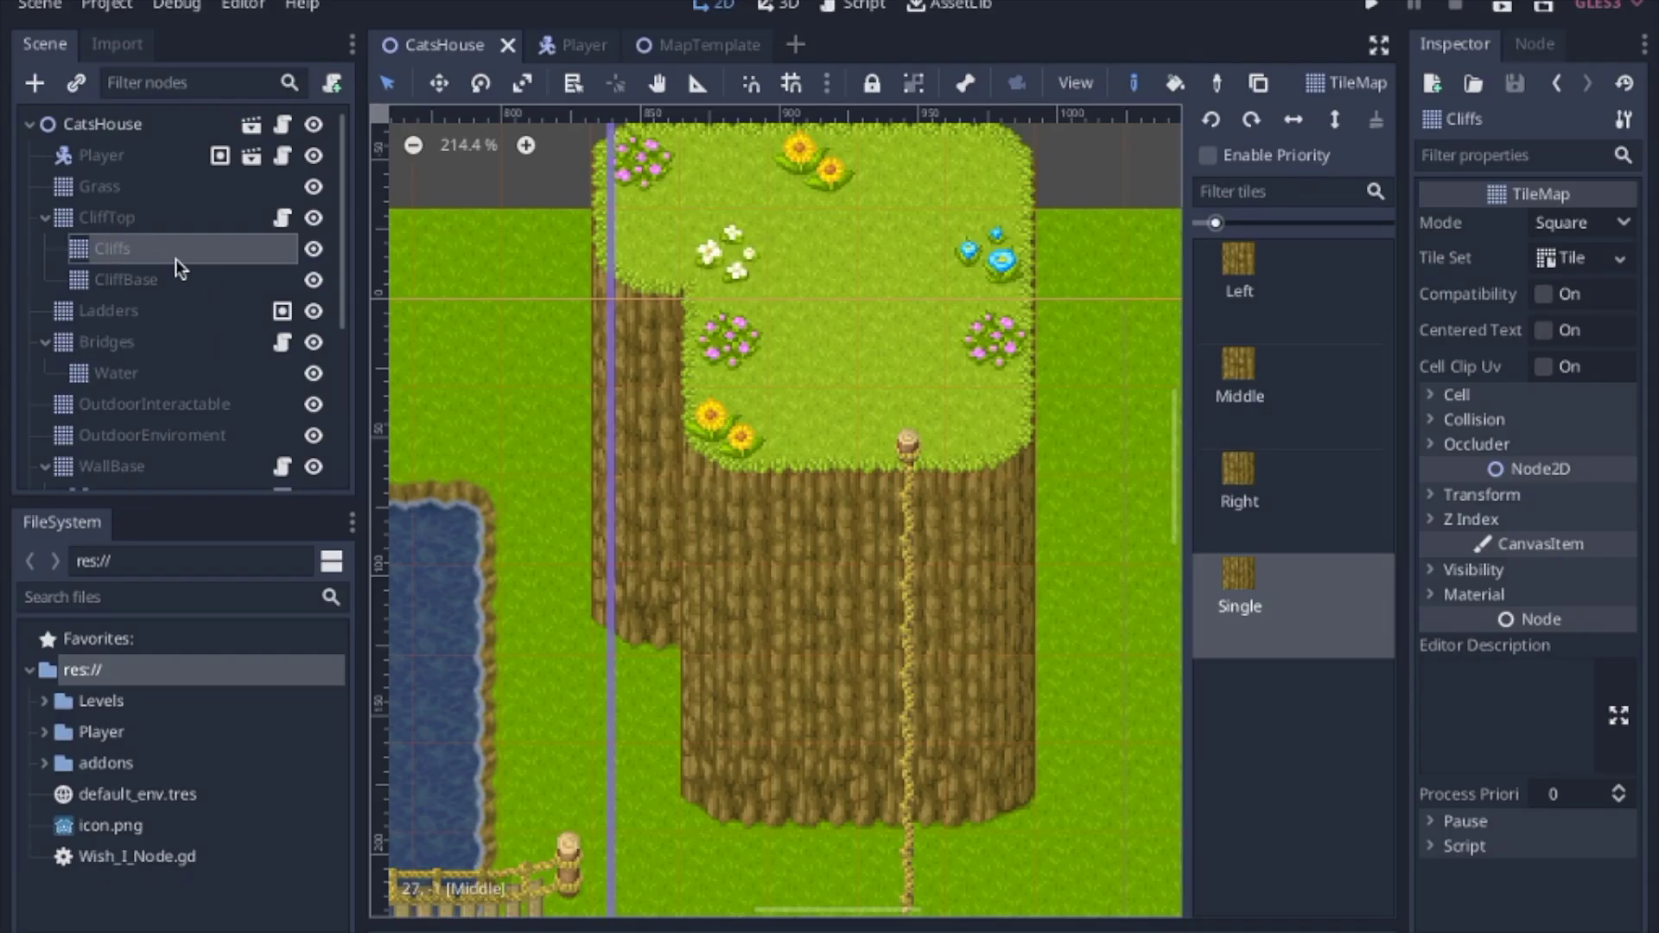
pyautogui.rightClick(113, 257)
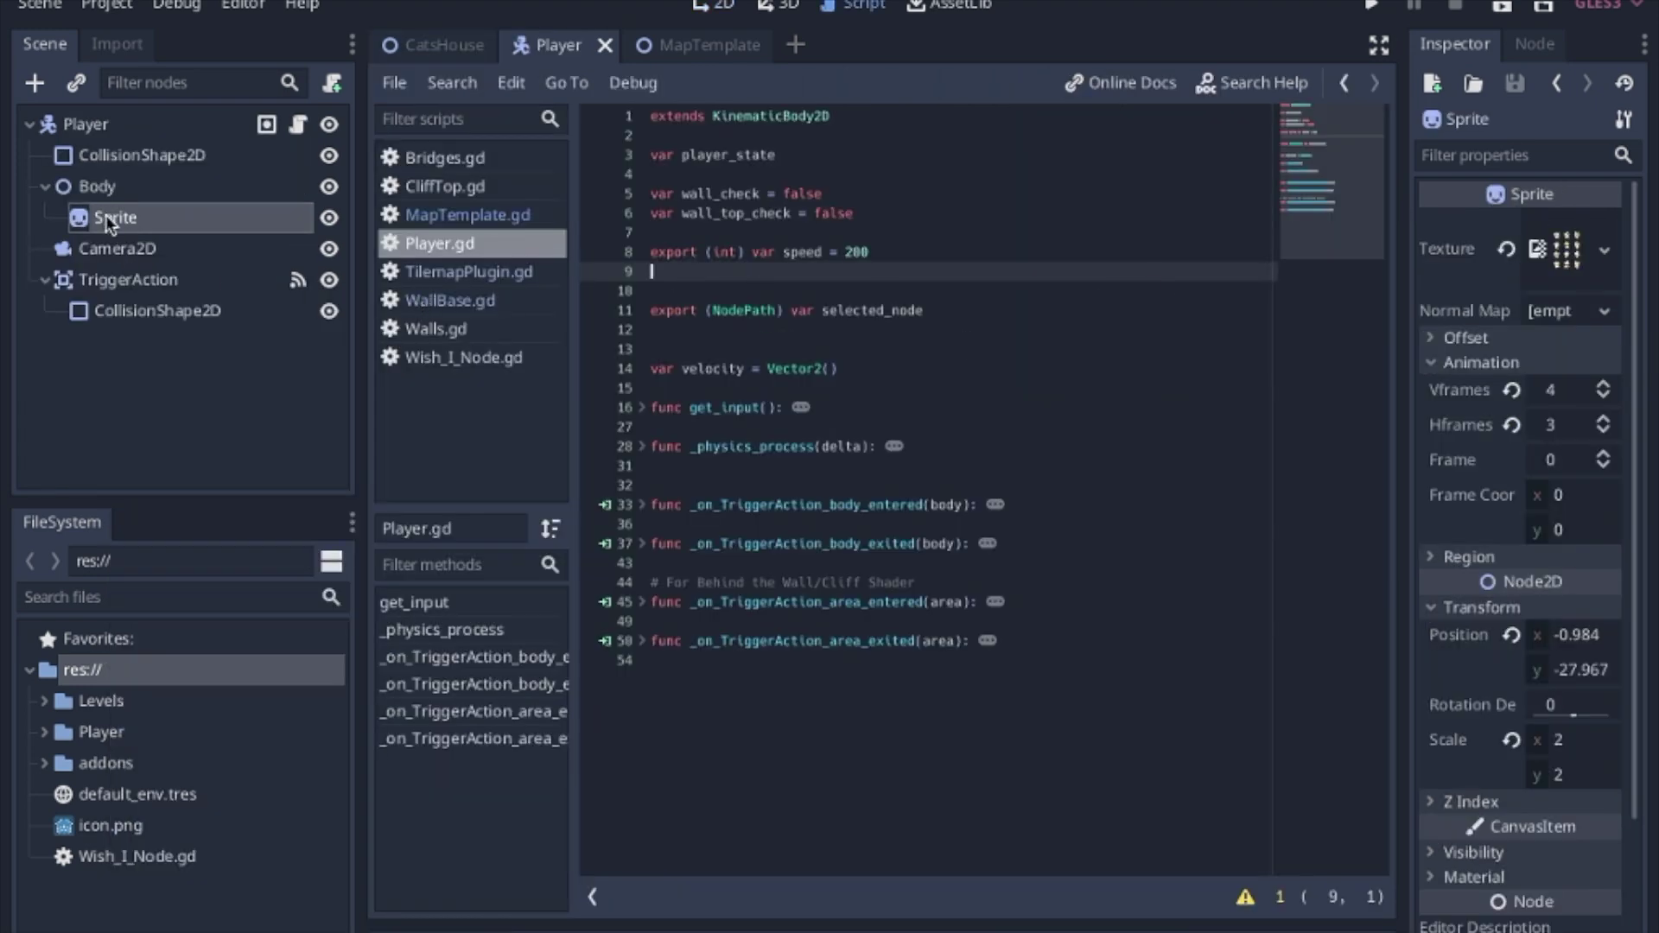
# Move Sprite under Player, assign Body as Player's selected_node, then nest Sprite back under Body
pyautogui.moveTo(106, 215); pyautogui.dragTo(105, 172)
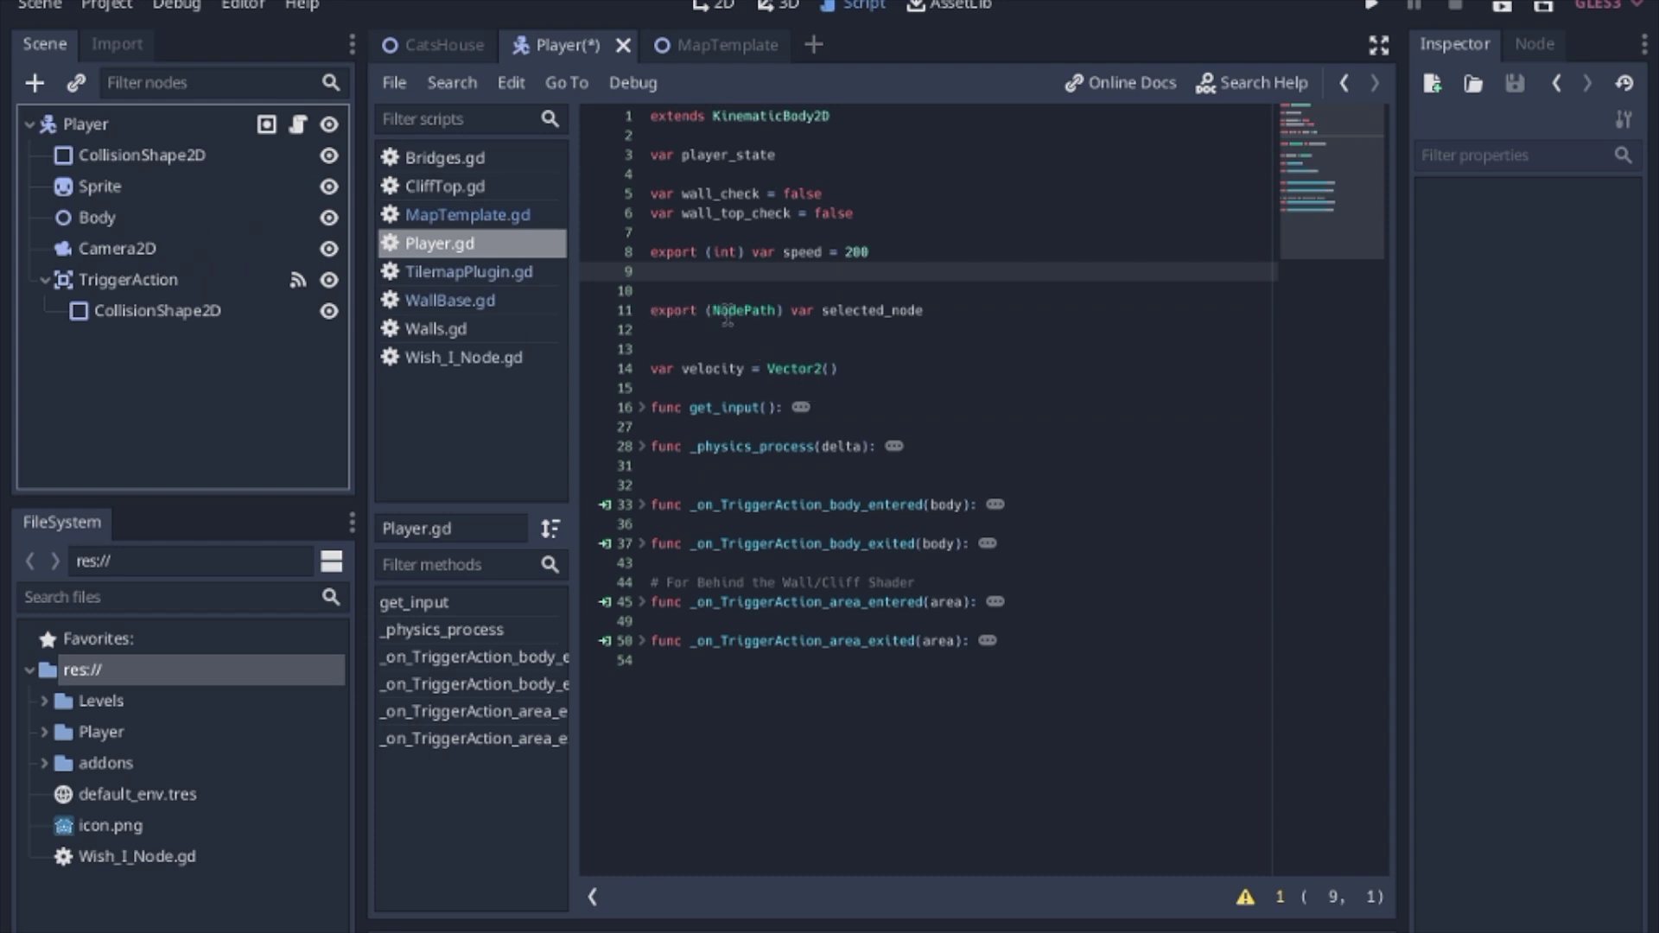
pyautogui.click(82, 124)
pyautogui.click(1546, 259)
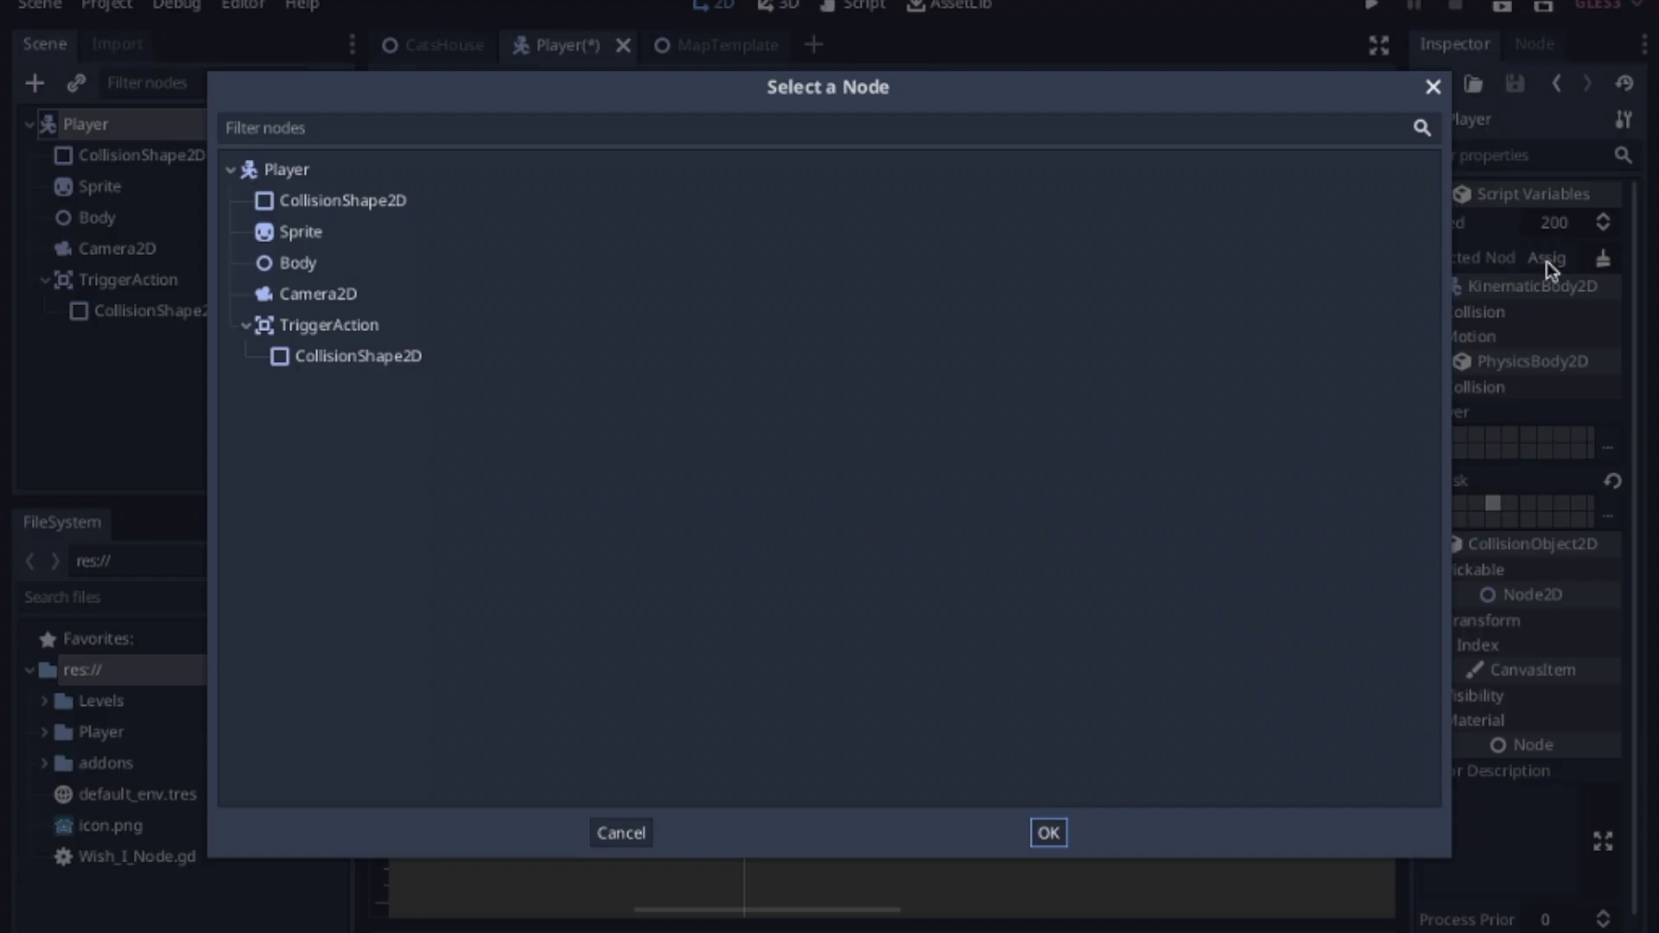
pyautogui.press('Escape')
pyautogui.click(277, 227)
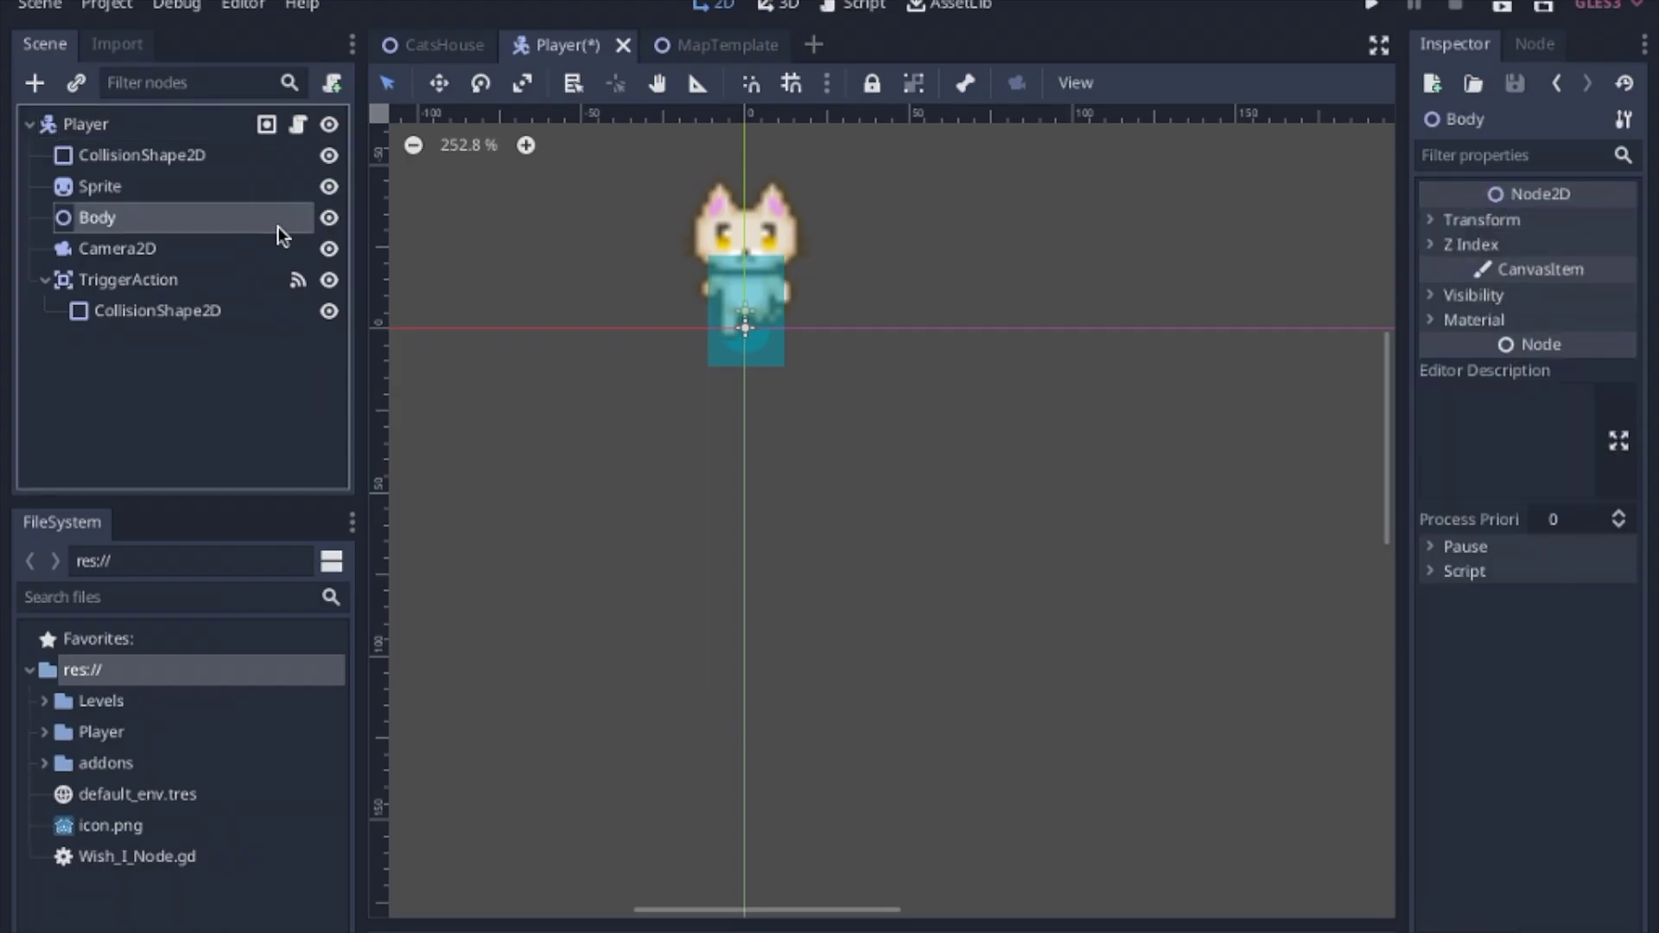
pyautogui.click(853, 5)
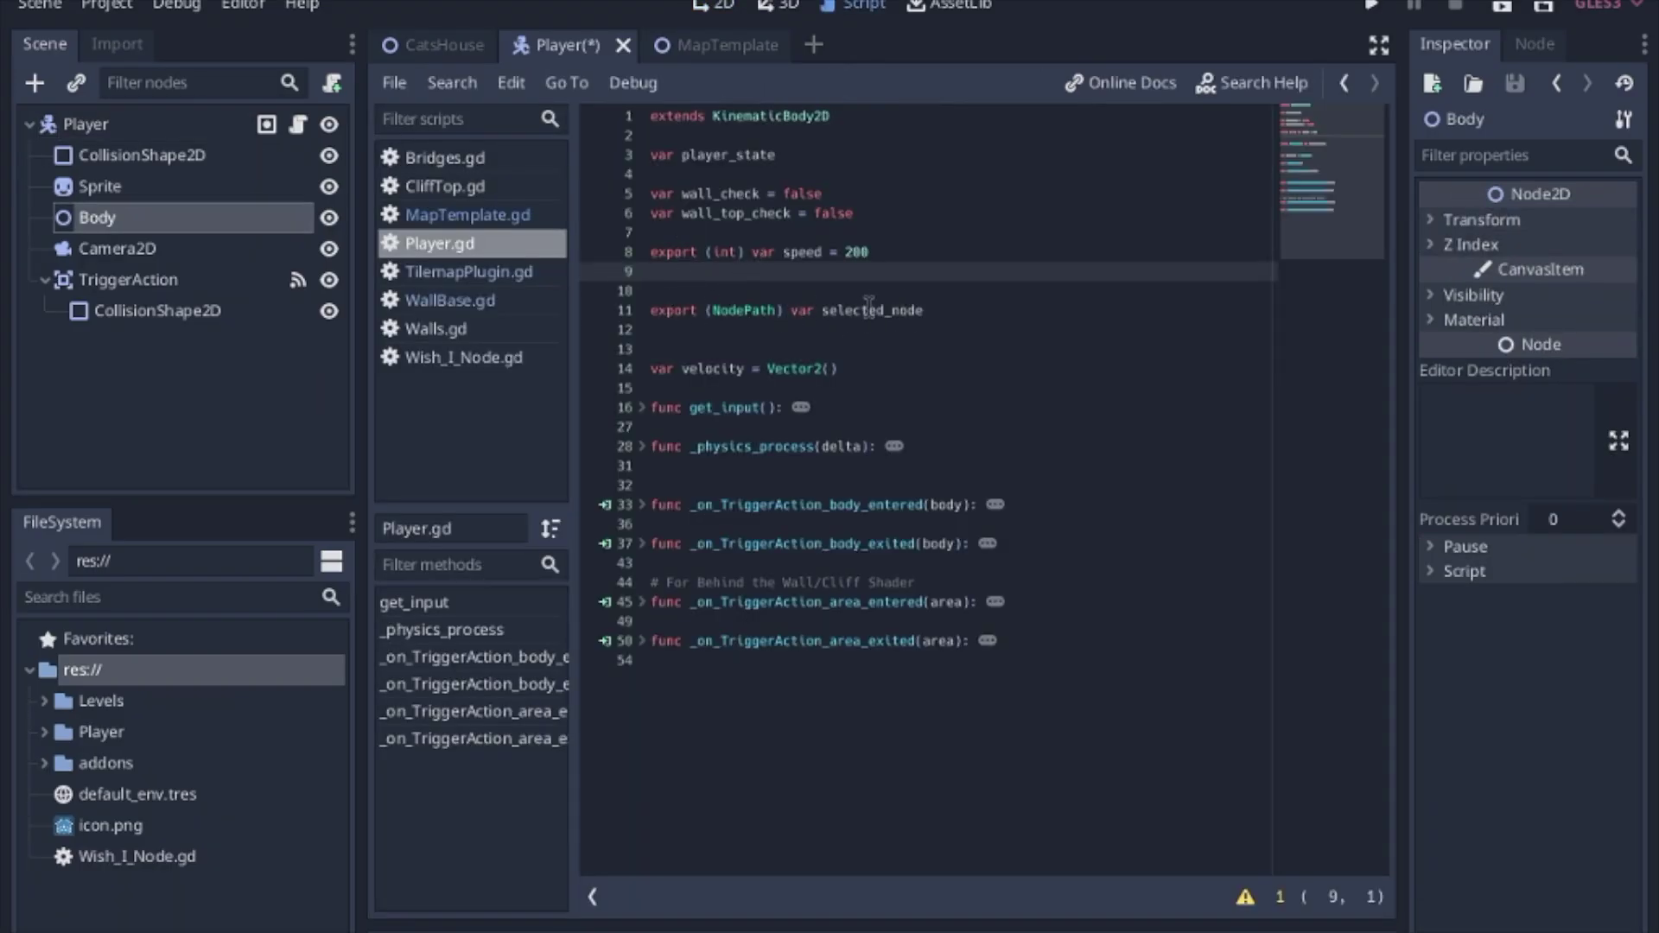
pyautogui.moveTo(101, 188); pyautogui.dragTo(108, 214)
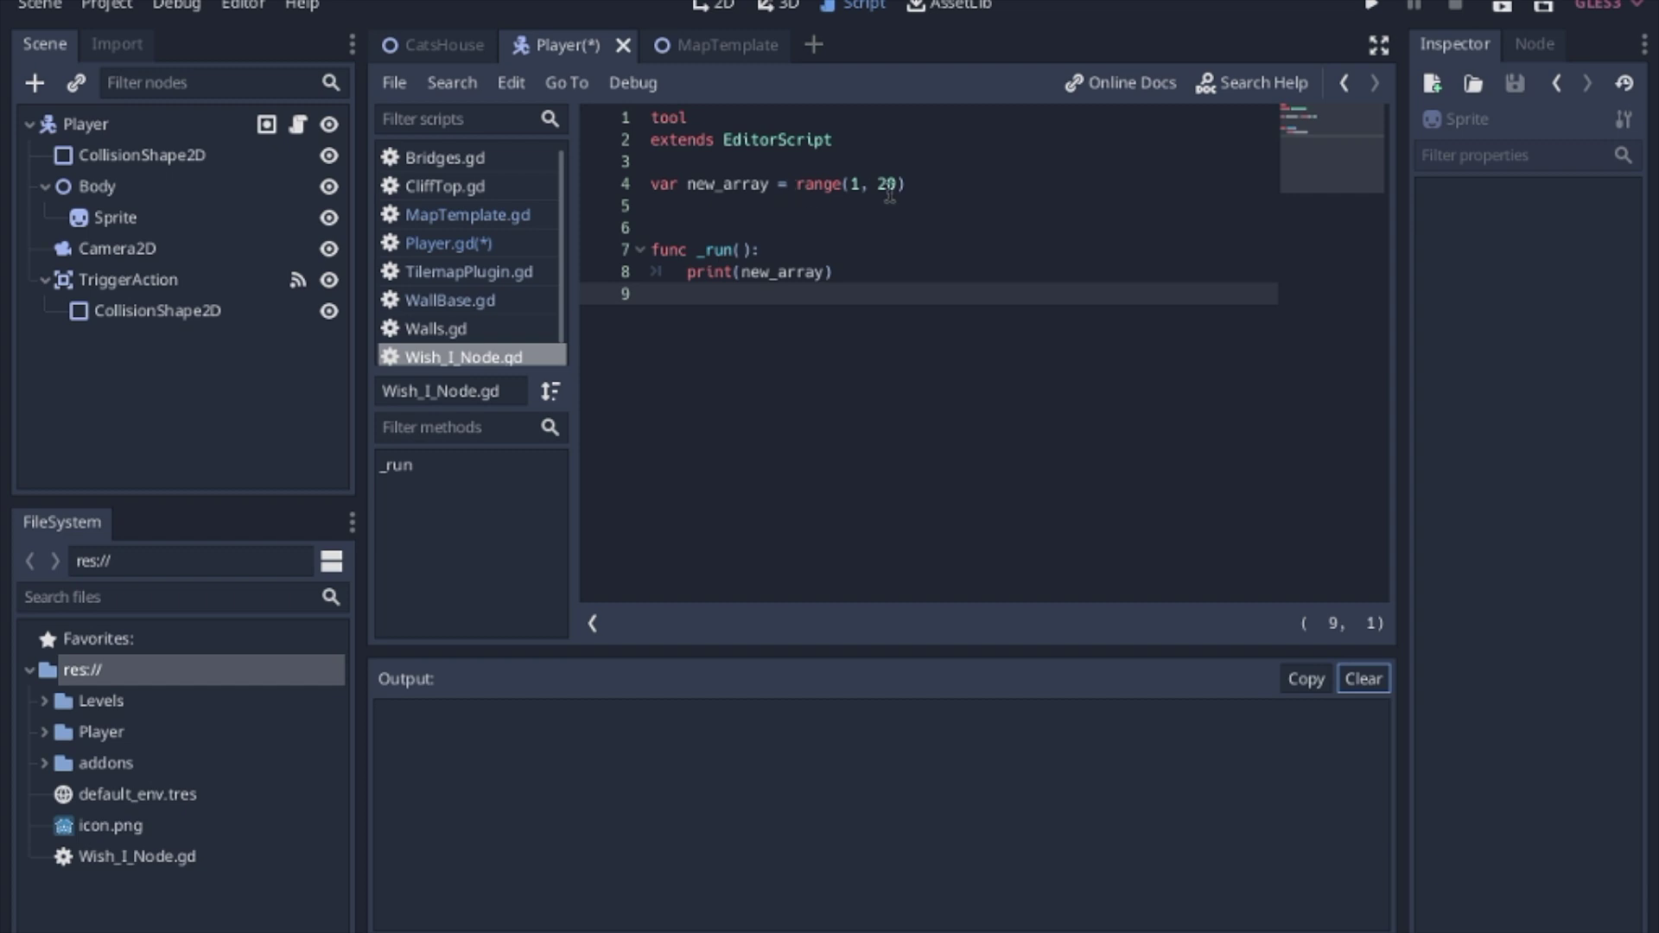
# Change Wish_I_Node.gd to rand_range(1, 20) and run it repeatedly, including via File > Run
pyautogui.hotkey('ctrl', 'shift', 'x')
pyautogui.click(912, 180)
pyautogui.write('r')
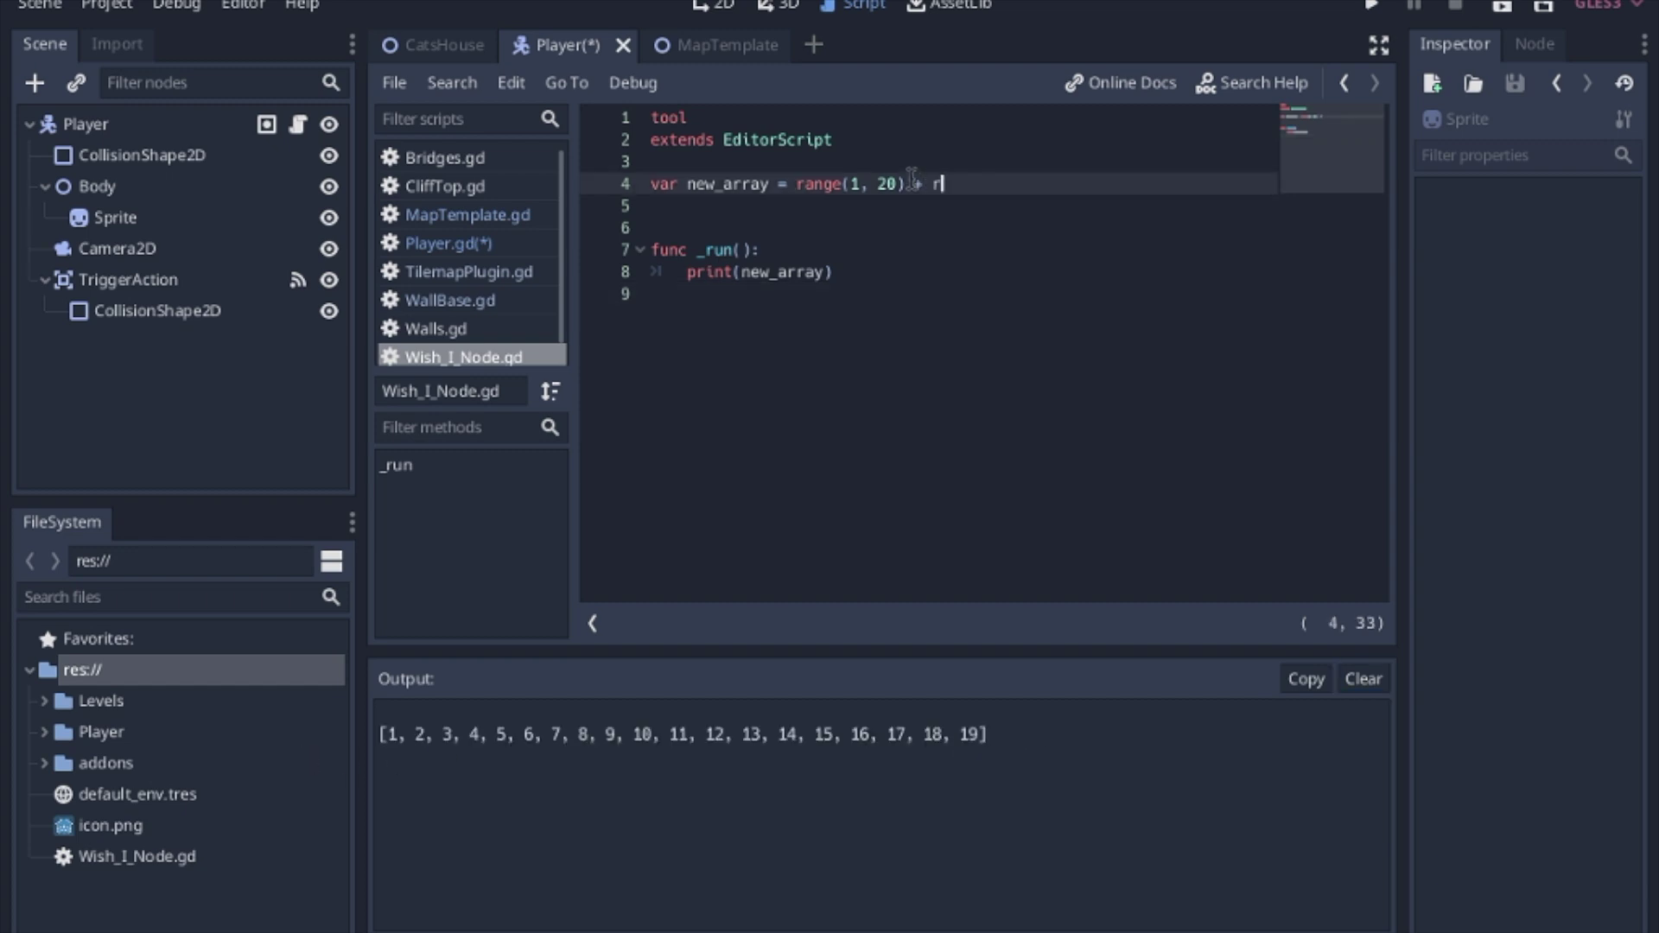
pyautogui.write('ange(')
pyautogui.write('1,5)')
pyautogui.hotkey('ctrl', 'shift', 'x')
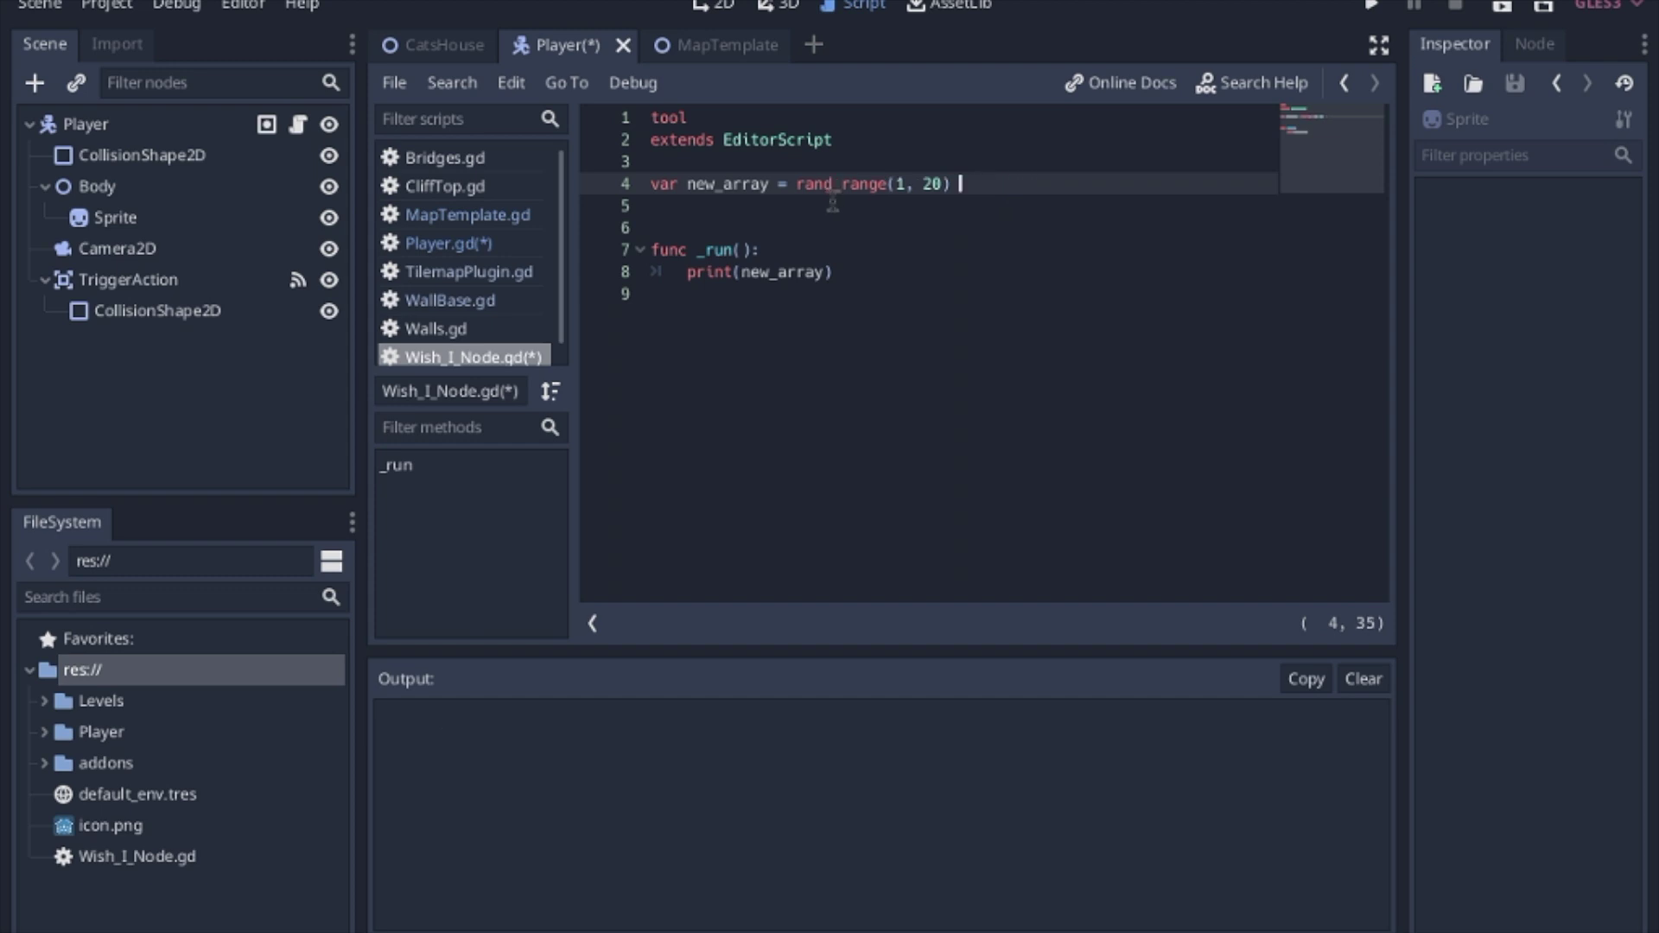
pyautogui.hotkey('ctrl', 'shift', 'x')
pyautogui.hotkey('ctrl', 'shift', 'x')
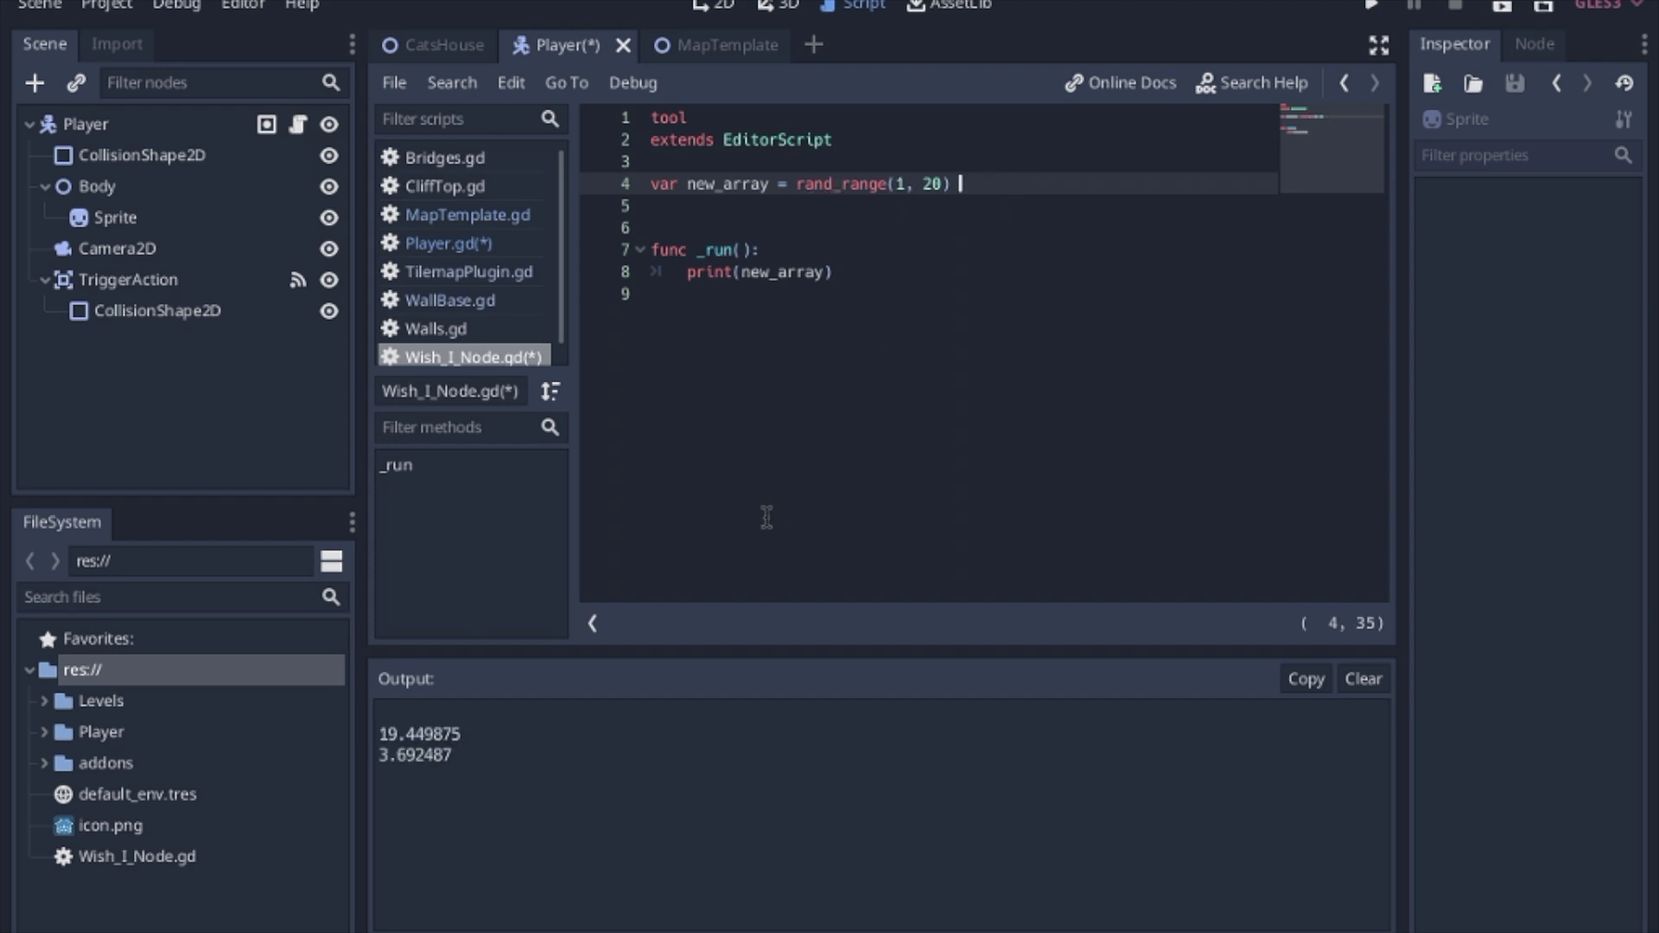
pyautogui.hotkey('ctrl', 'shift', 'x')
pyautogui.hotkey('ctrl', 'shift', 'x')
pyautogui.hotkey('ctrl', 'shift', 'x')
pyautogui.hotkey('ctrl', 'shift', 'x')
pyautogui.hotkey('ctrl', 'shift', 'x')
pyautogui.hotkey('ctrl', 'shift', 'x')
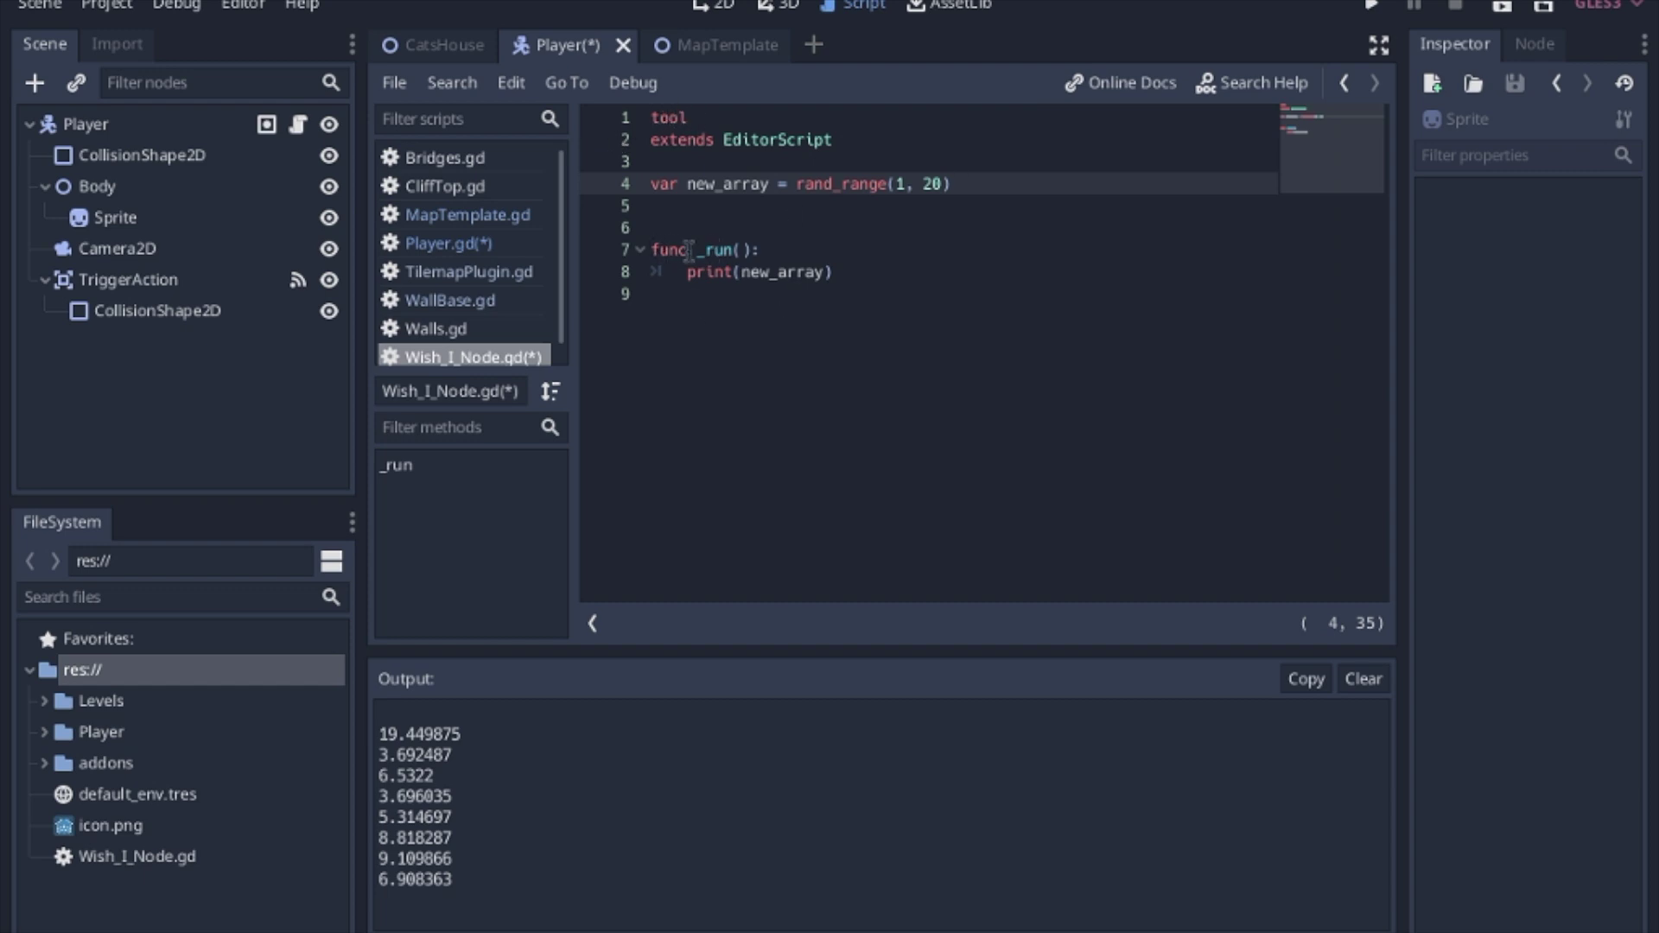
pyautogui.click(394, 83)
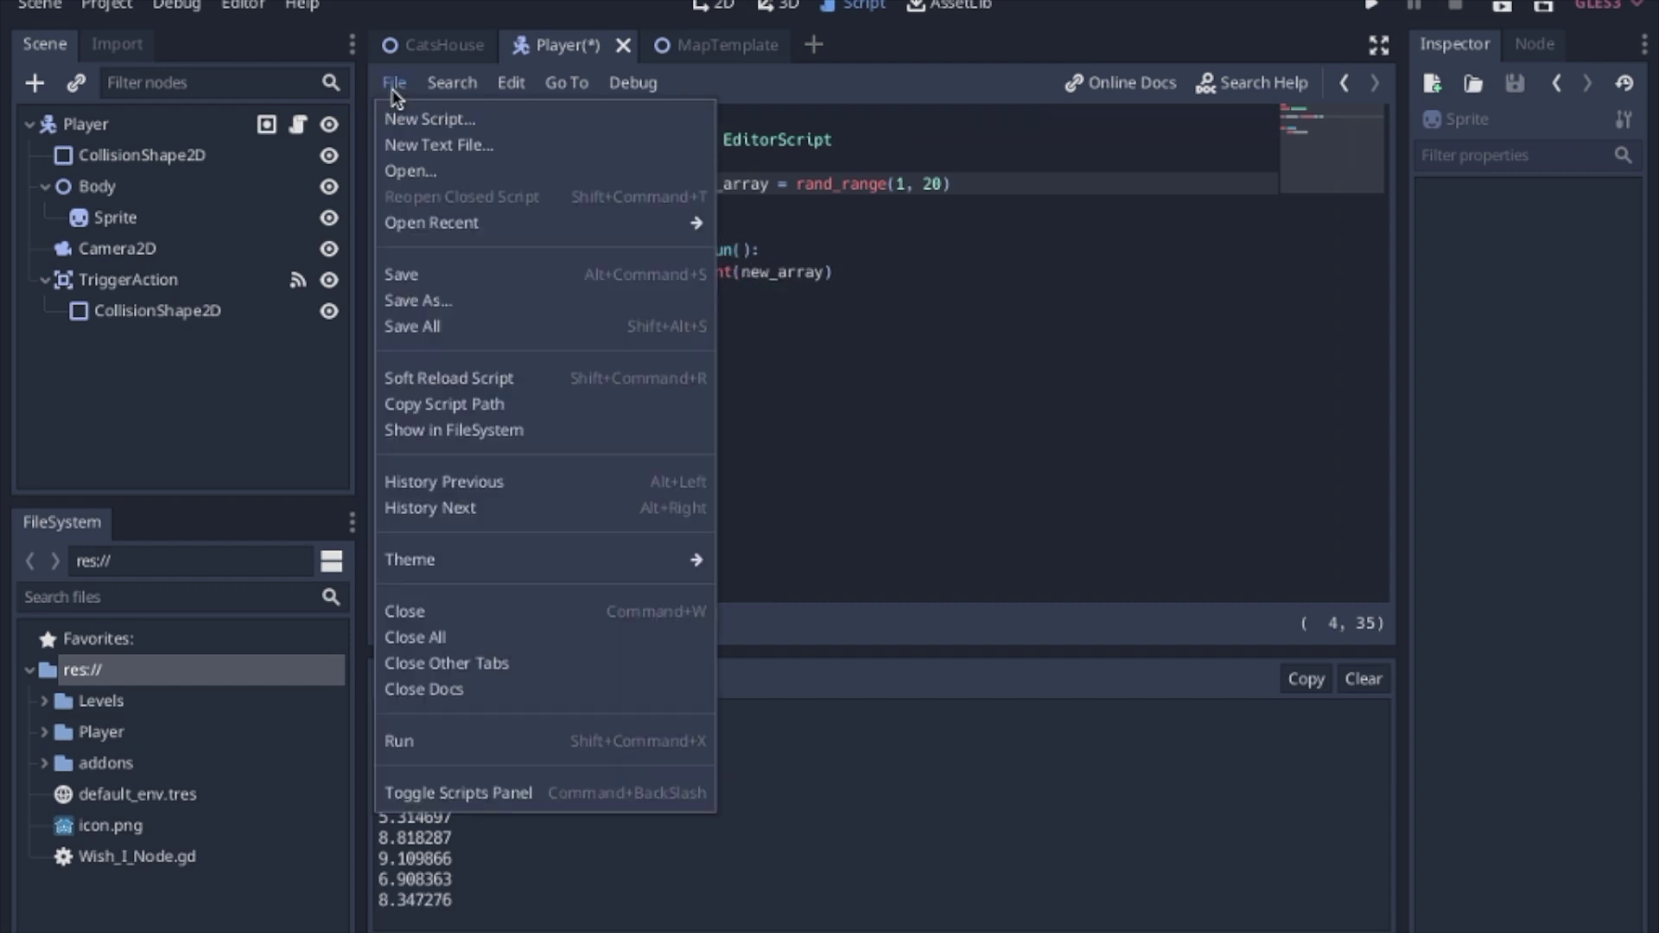
pyautogui.click(423, 747)
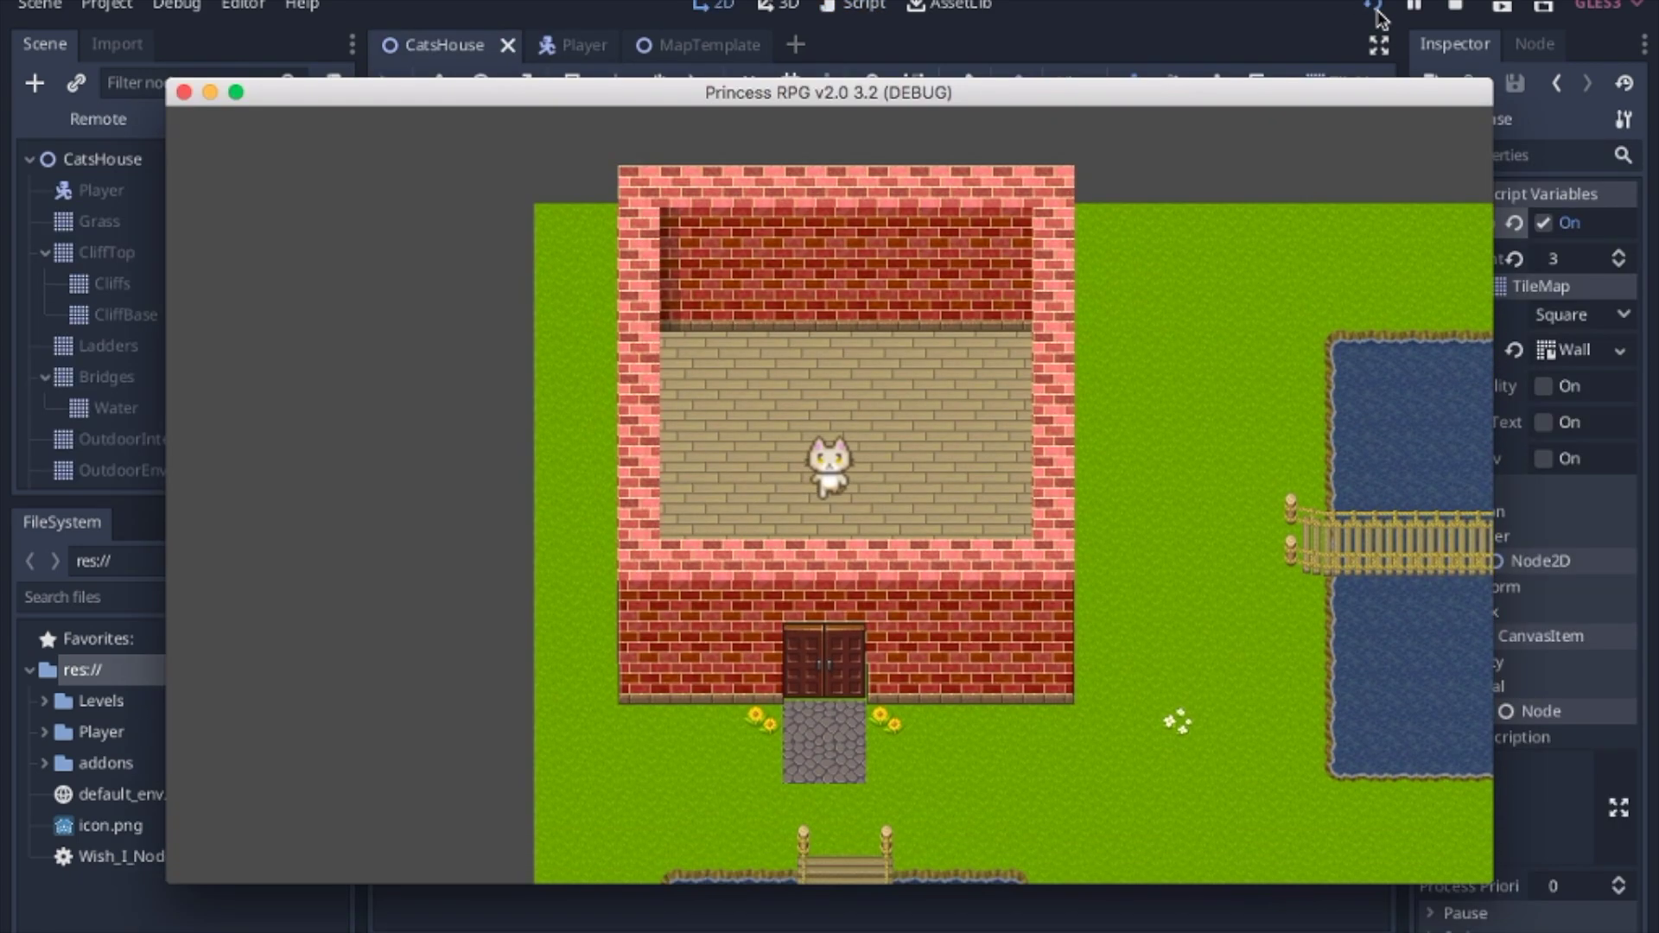
# Walk the cat down, right, up and right onto the rope bridge in the running game
pyautogui.press('Down')
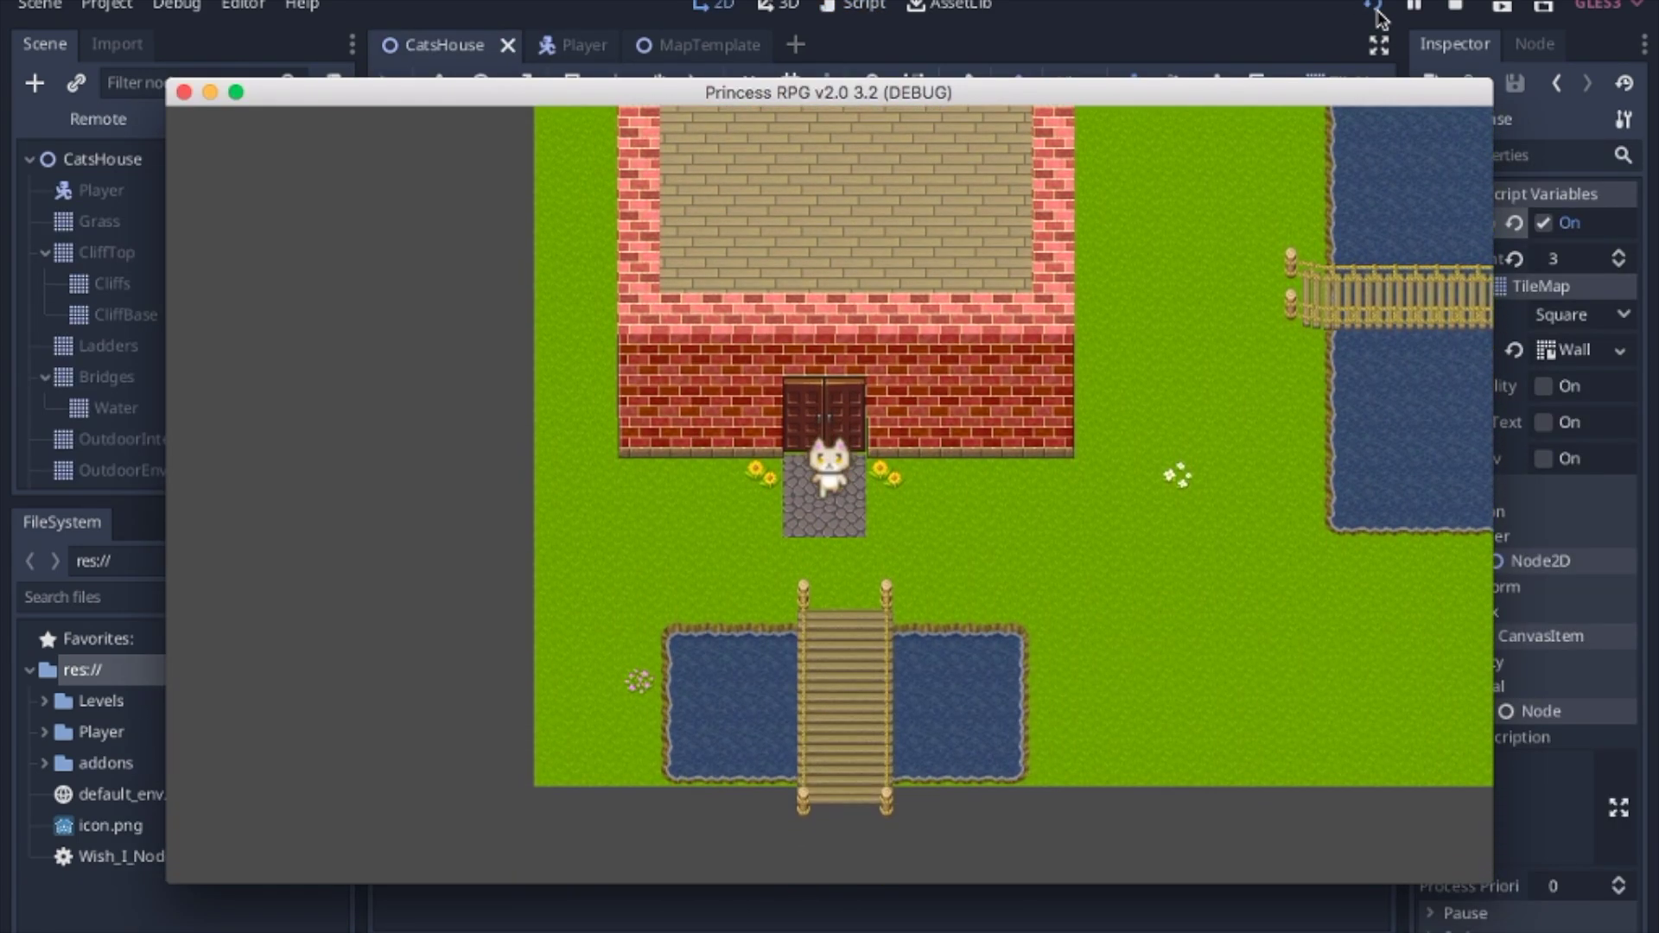
pyautogui.press('Right')
pyautogui.press('Up')
pyautogui.press('Right')
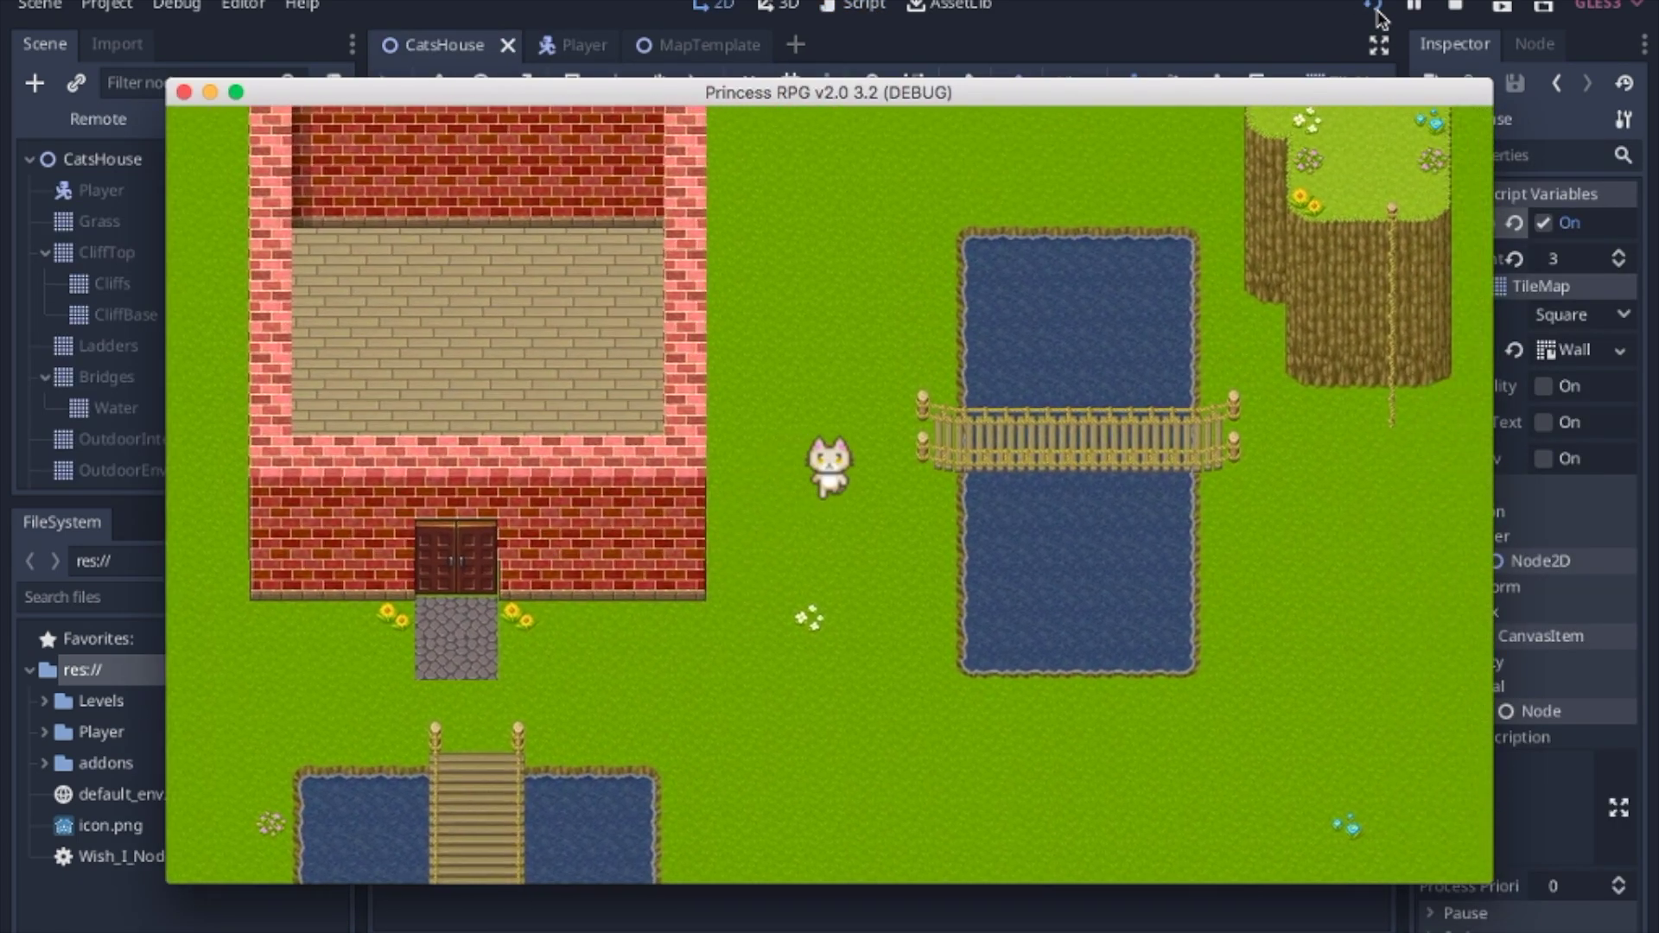